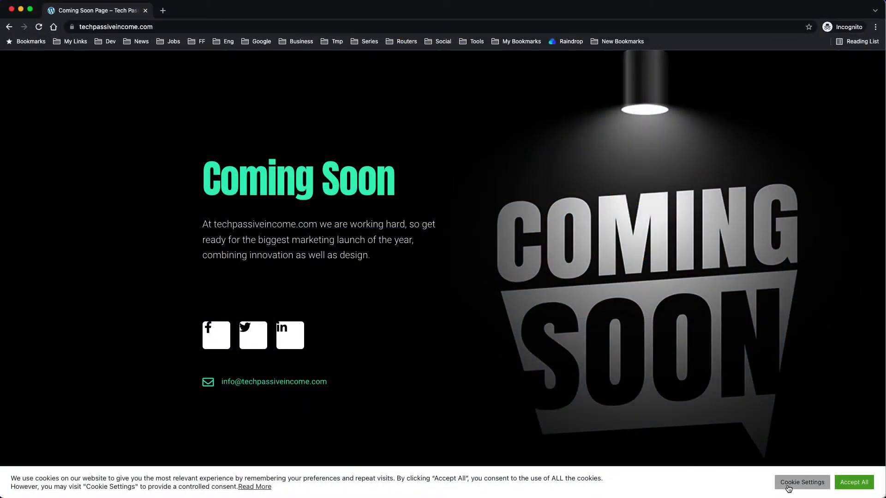
Open the cookie bar's Privacy Overview popup and scroll through its cookie table
left_click(789, 483)
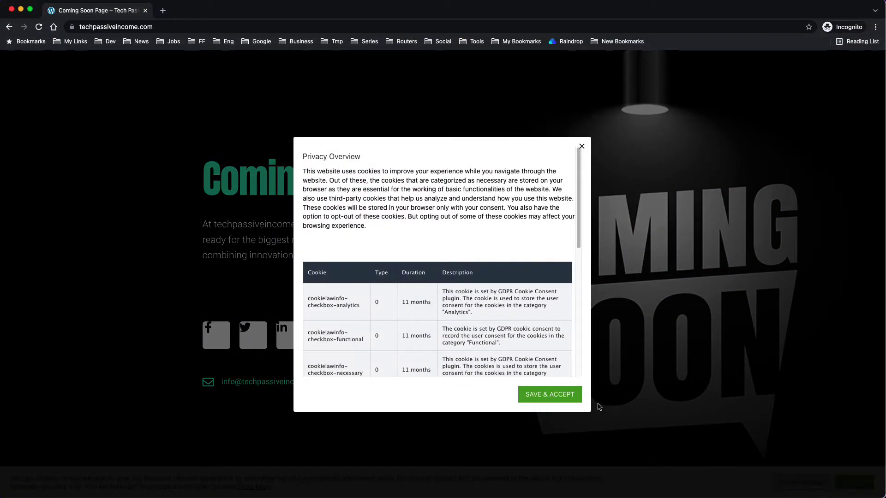
scroll(535, 306, "down", 1)
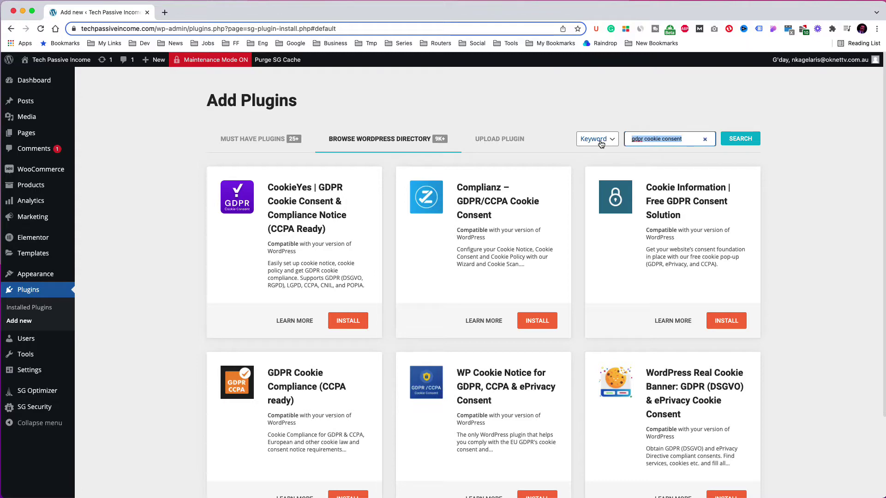
Search 'gdpr cookie consent', install CookieYes GDPR Cookie Consent, then return to the Dashboard
left_click(752, 142)
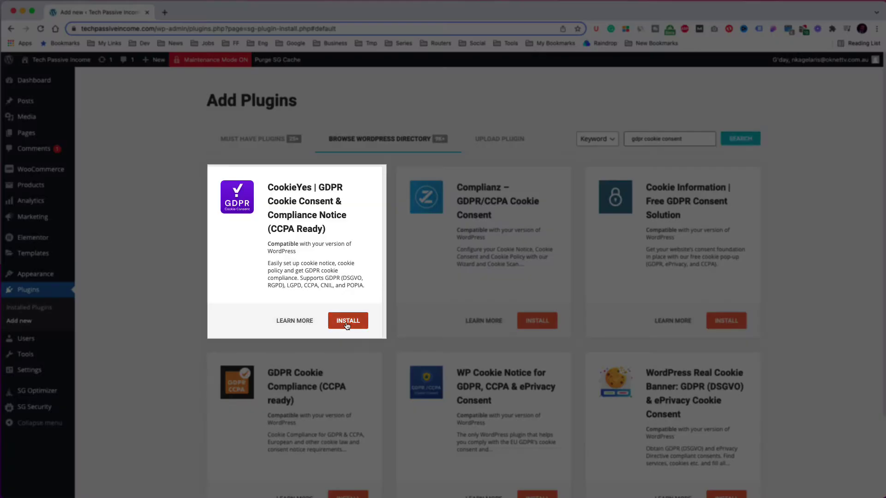
left_click(348, 324)
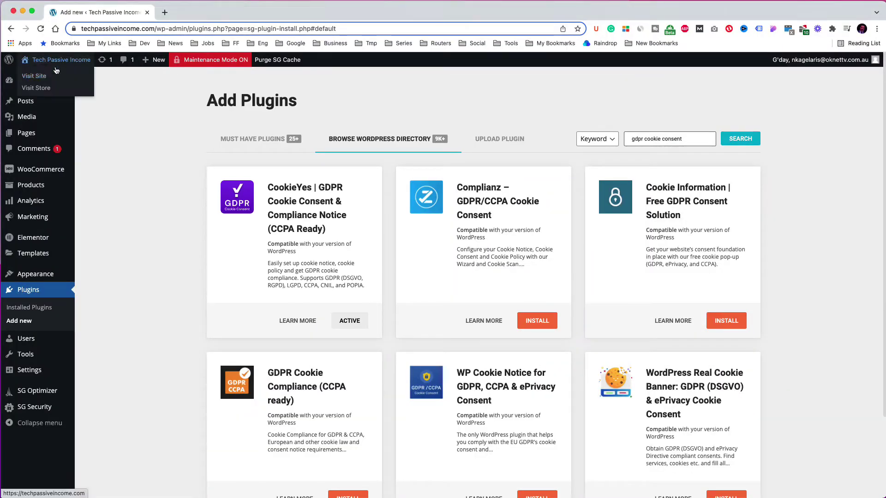
right_click(35, 75)
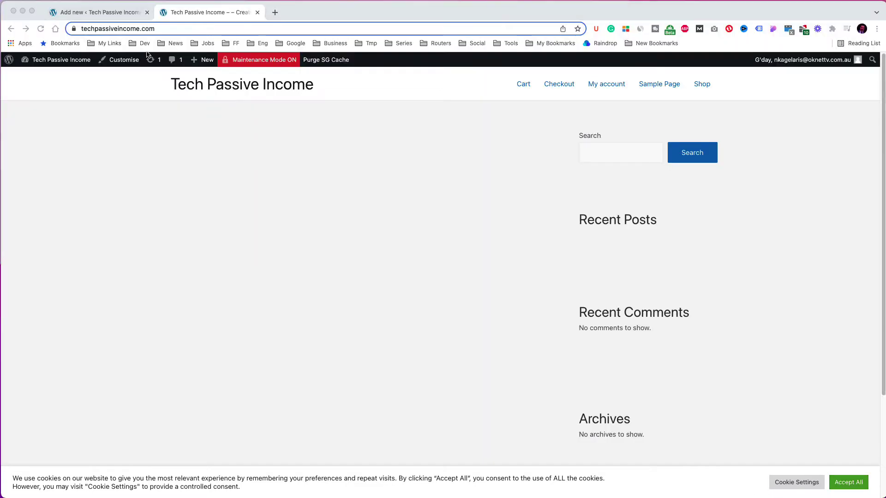
left_click(123, 14)
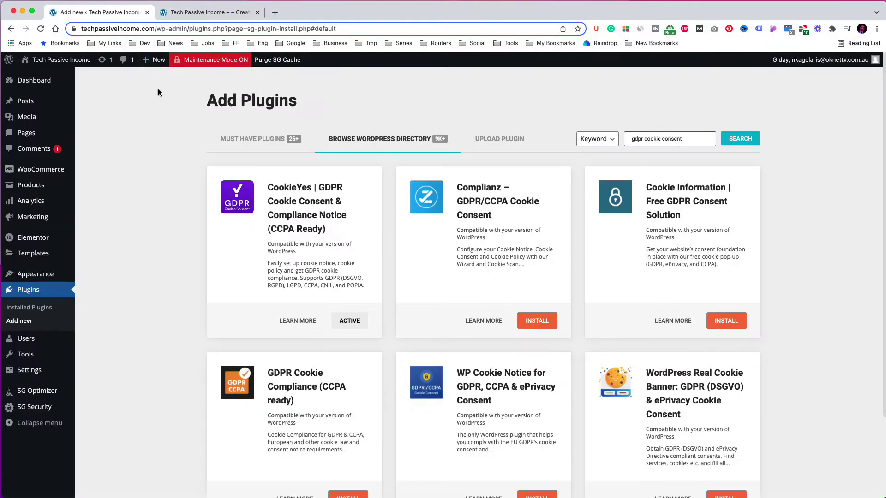
left_click(33, 81)
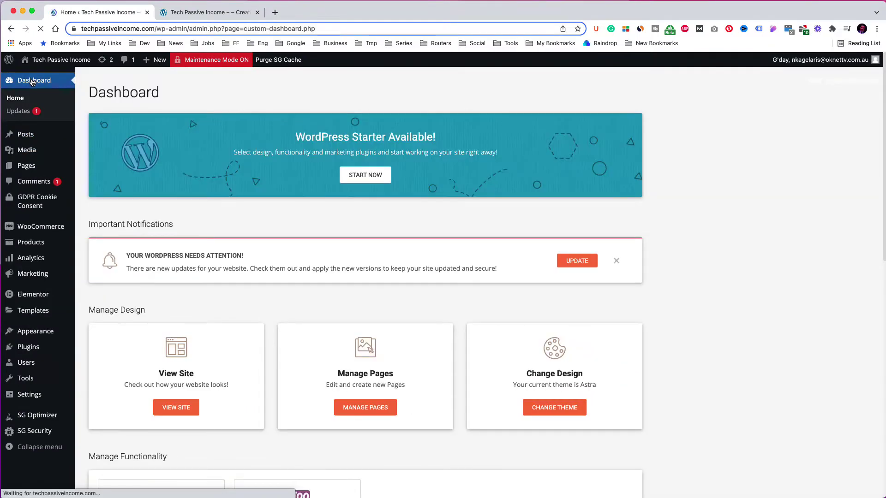
Open GDPR Cookie Consent's Settings page from the sidebar and scroll its general options
mouse_move(26, 199)
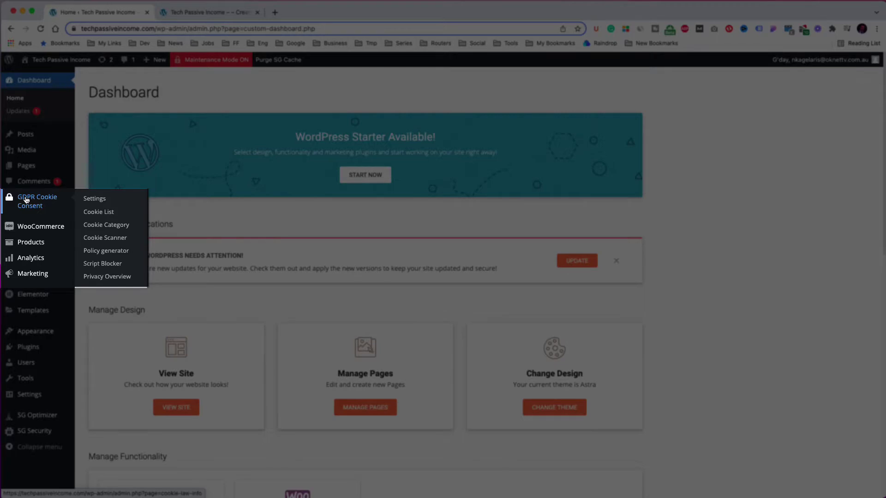
left_click(26, 200)
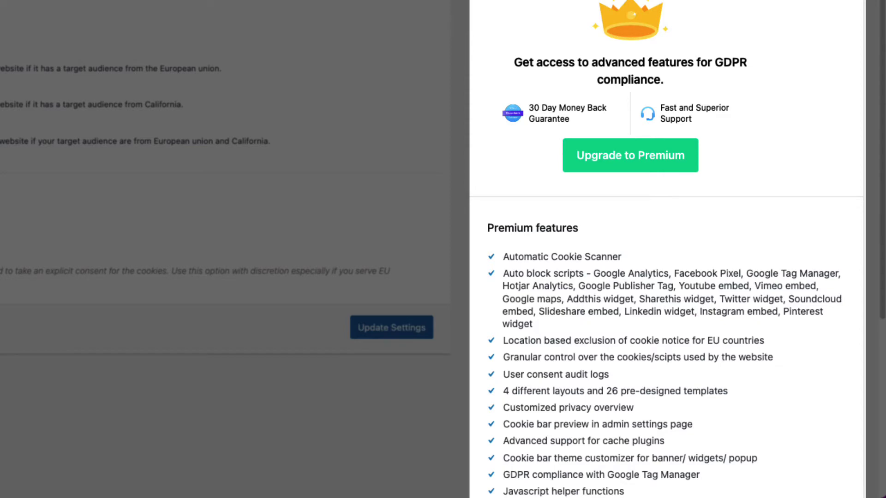
scroll(792, 203, "down", 3)
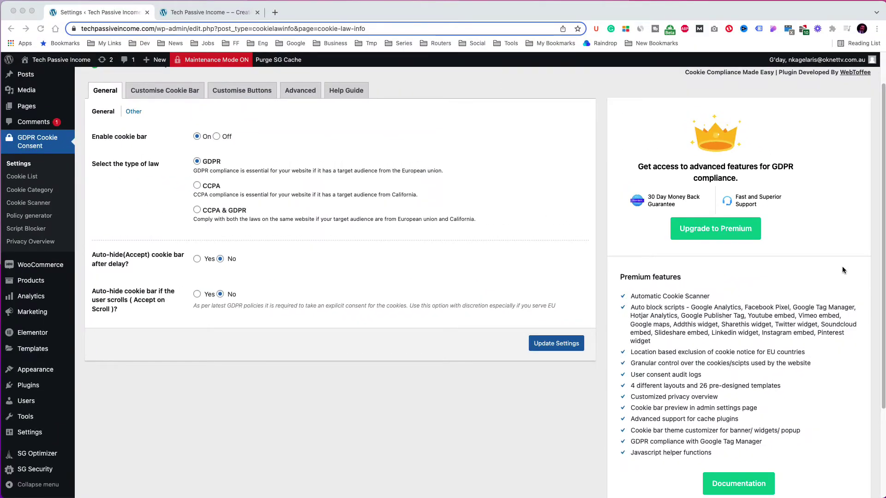
Browse the WebToffee premium product page, then return to the plugin settings tab
left_click(756, 235)
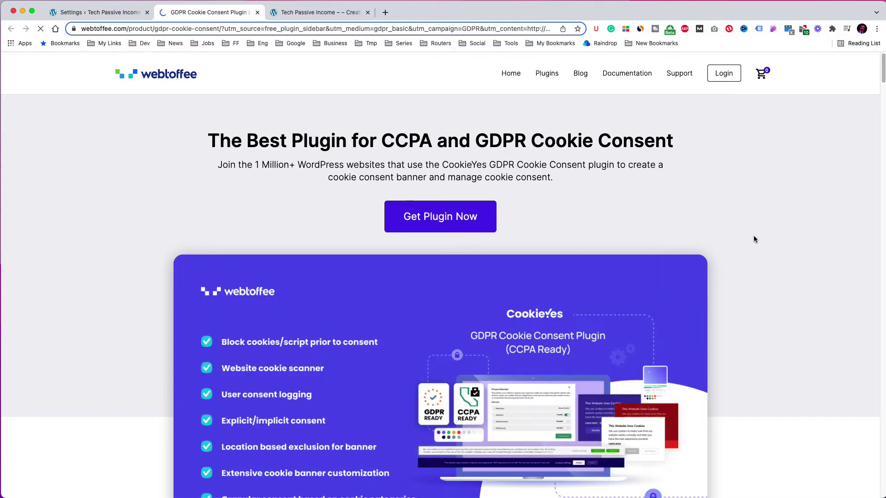
scroll(755, 239, "down", 2)
scroll(755, 239, "down", 5)
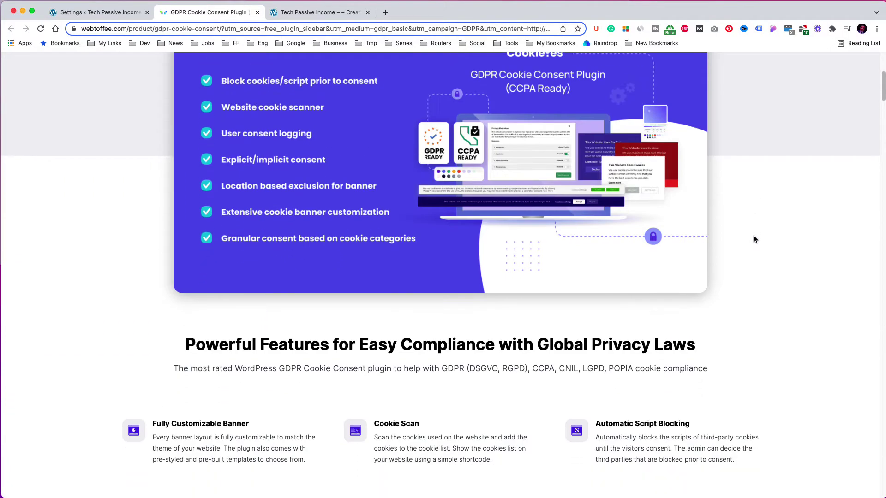
left_click(122, 17)
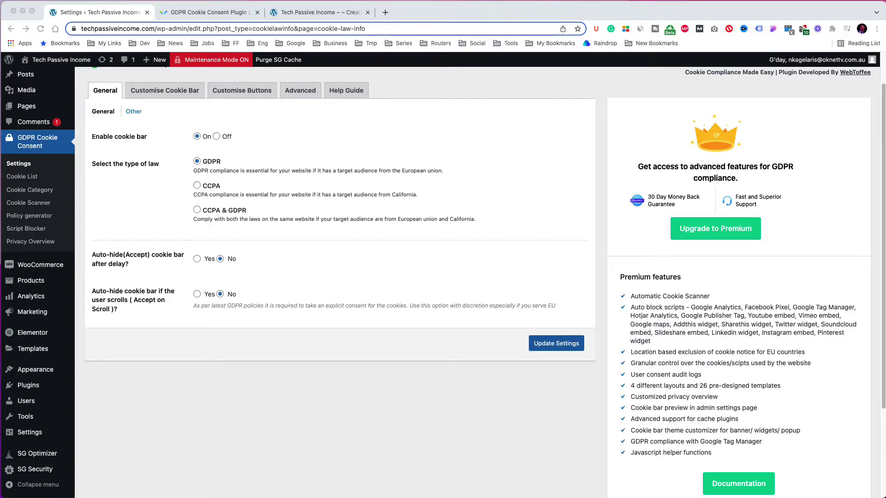
scroll(538, 267, "up", 2)
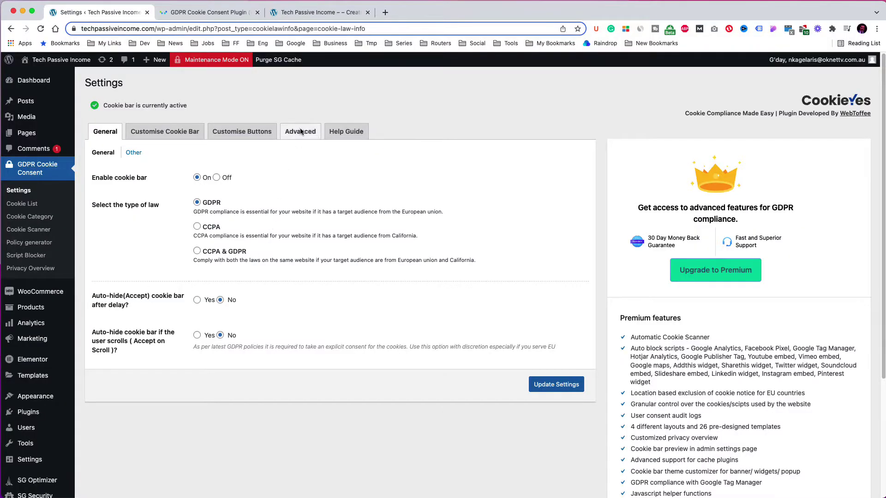
left_click(326, 14)
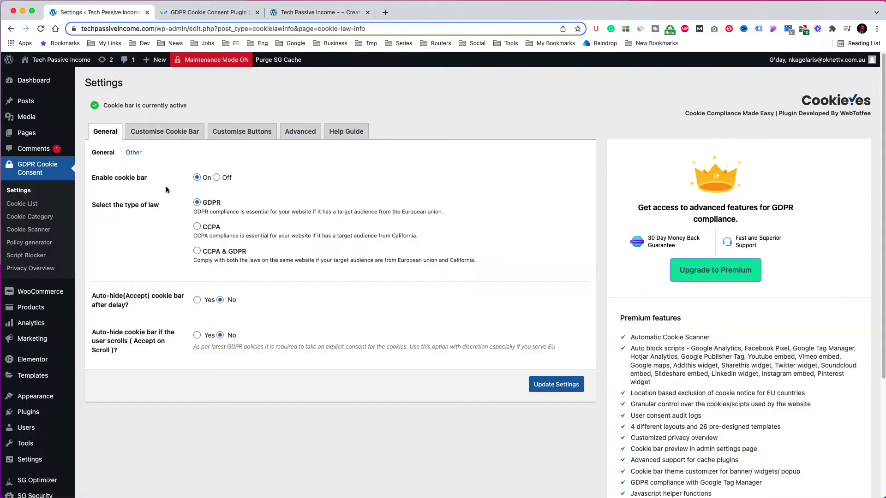
Choose CCPA as the cookie law, tick Show CCPA notice, and apply Update Settings
left_click(197, 227)
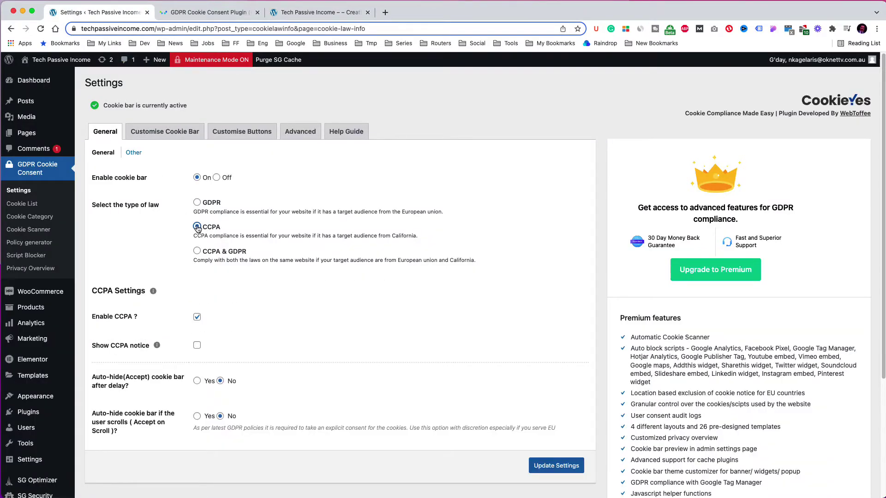
key("super+Tab")
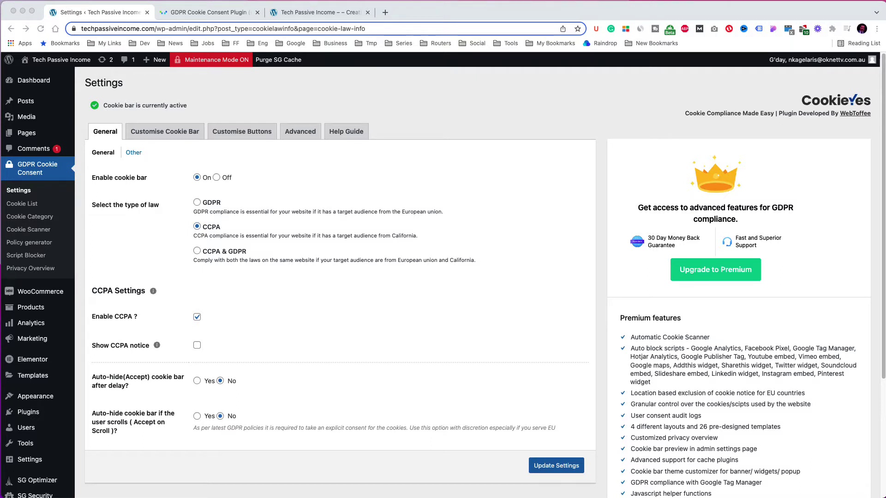
left_click(197, 345)
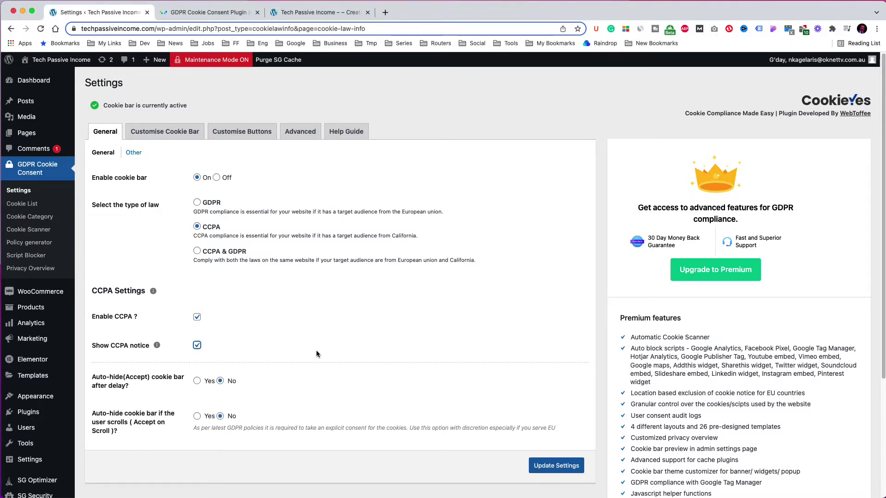
key("super+Tab")
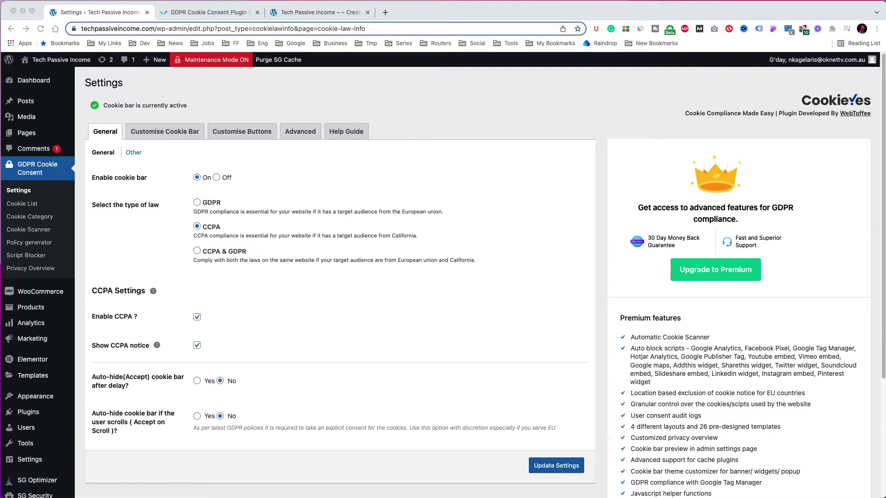
key("super+Tab")
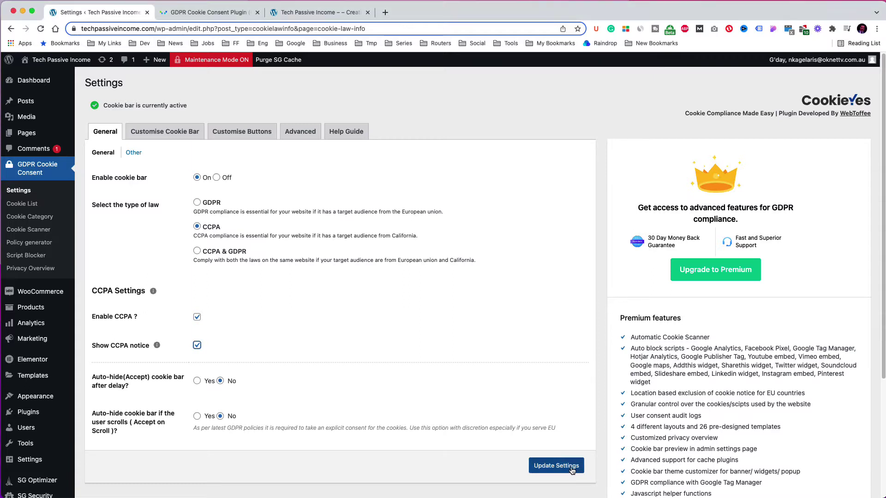
left_click(571, 469)
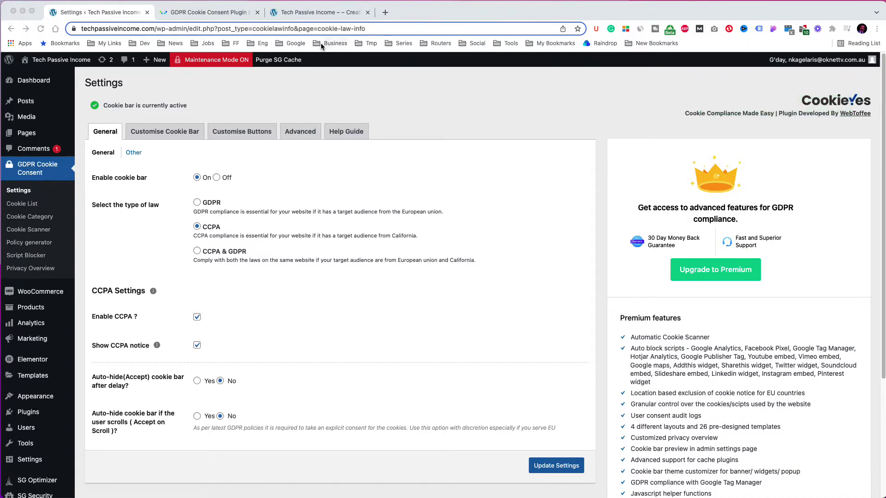
Reload the live site, open 'Do not sell my personal information', and cancel the opt-out
left_click(321, 14)
right_click(476, 162)
left_click(495, 189)
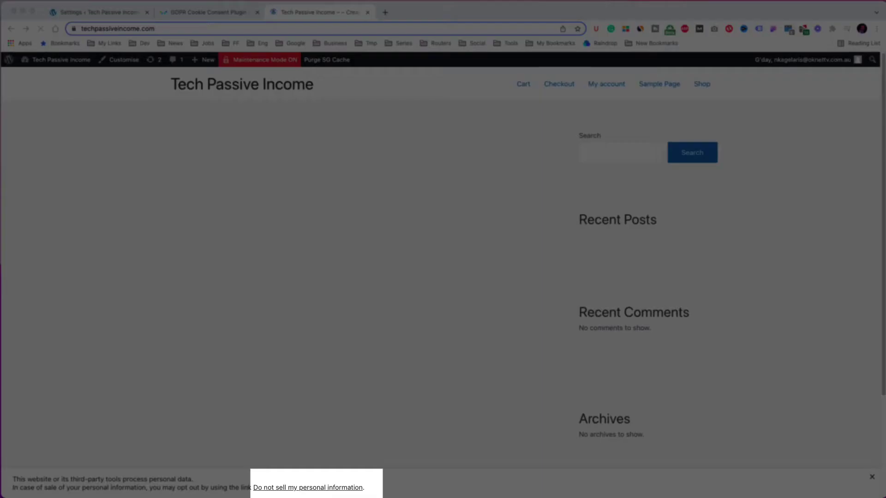
left_click(297, 488)
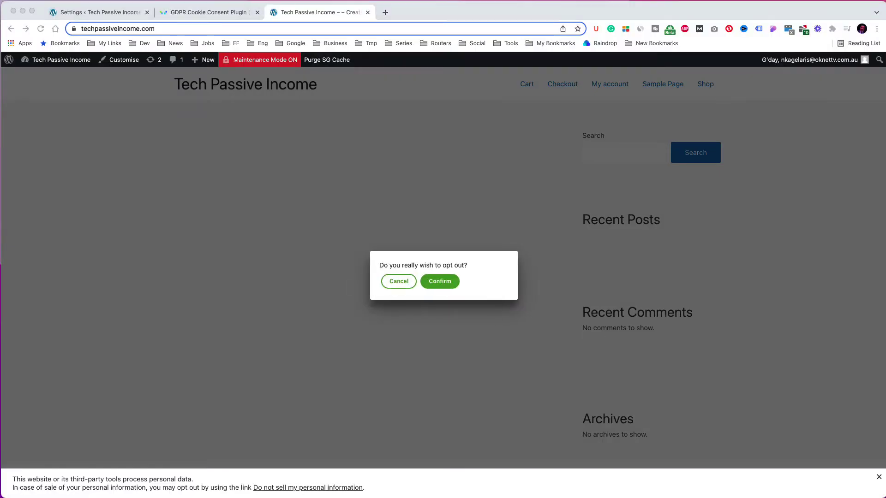
left_click(397, 282)
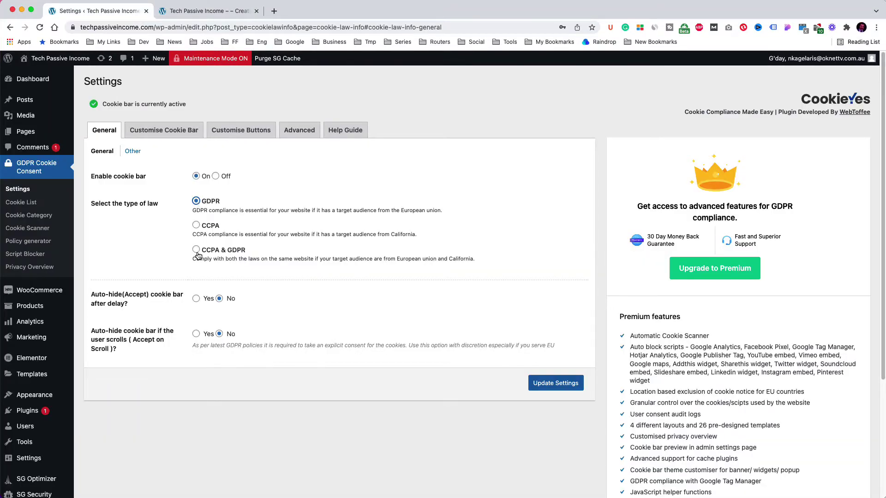
Pick the CCPA & GDPR law option and apply it with Update Settings
left_click(196, 250)
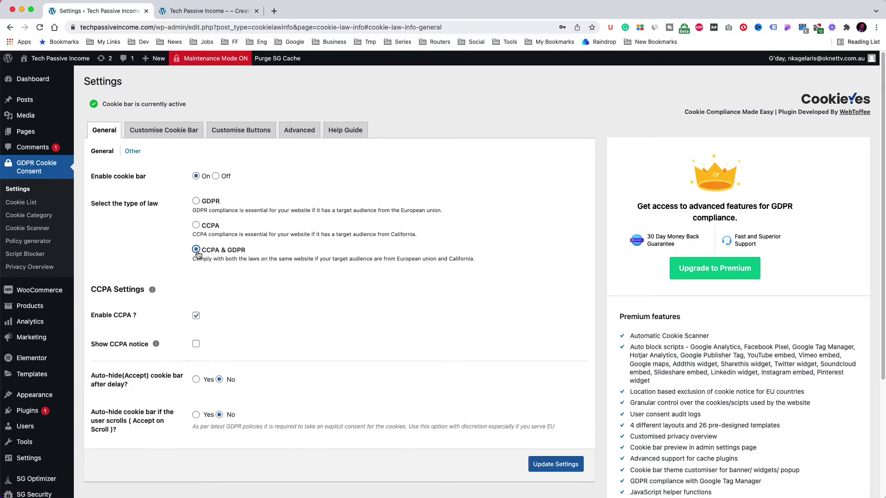
left_click(563, 466)
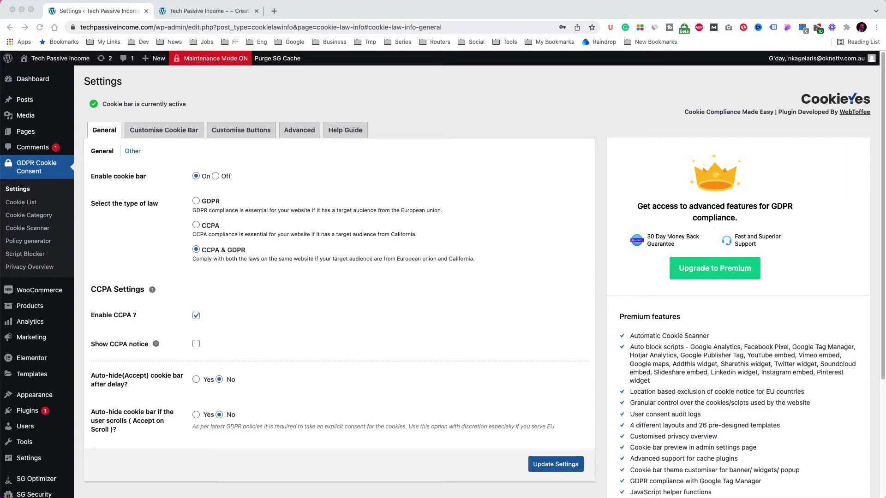
Look through the Other, Customise Cookie Bar and General settings sub-tabs
left_click(138, 153)
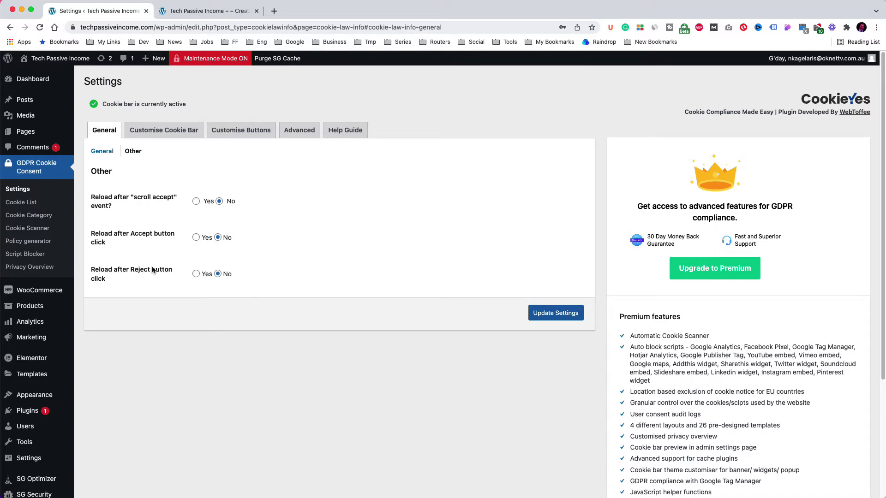
left_click(181, 136)
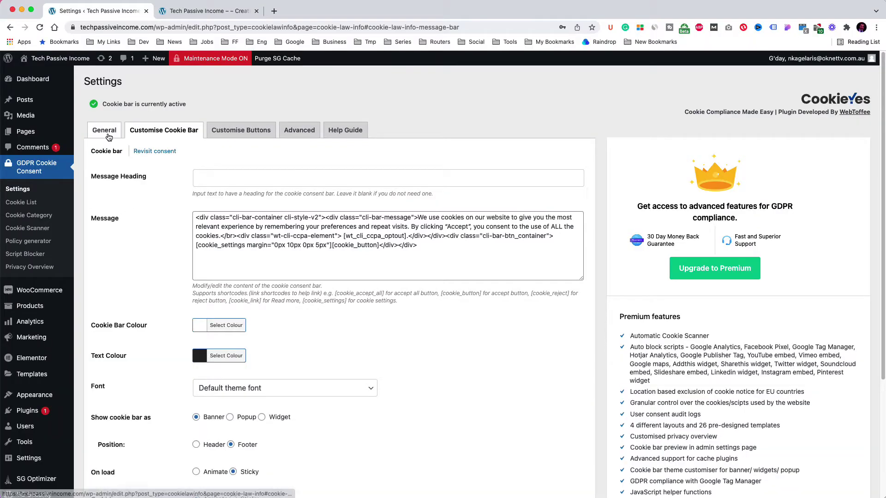
left_click(109, 137)
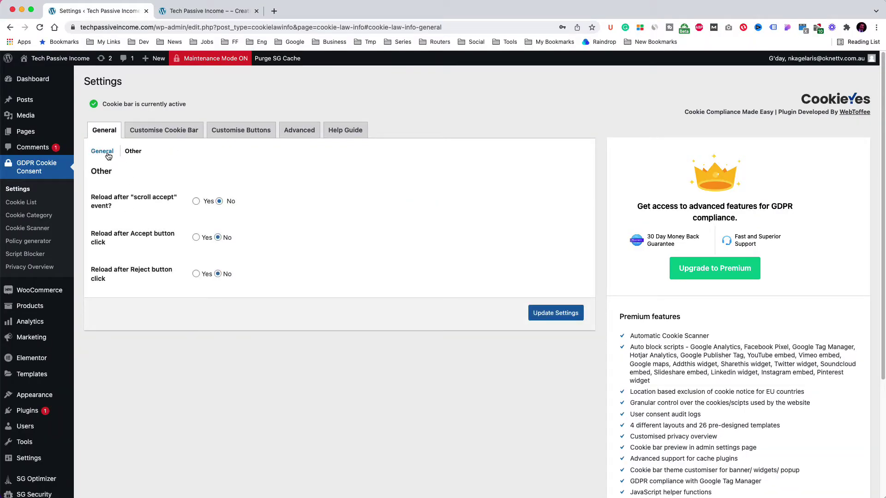
left_click(108, 155)
left_click(197, 202)
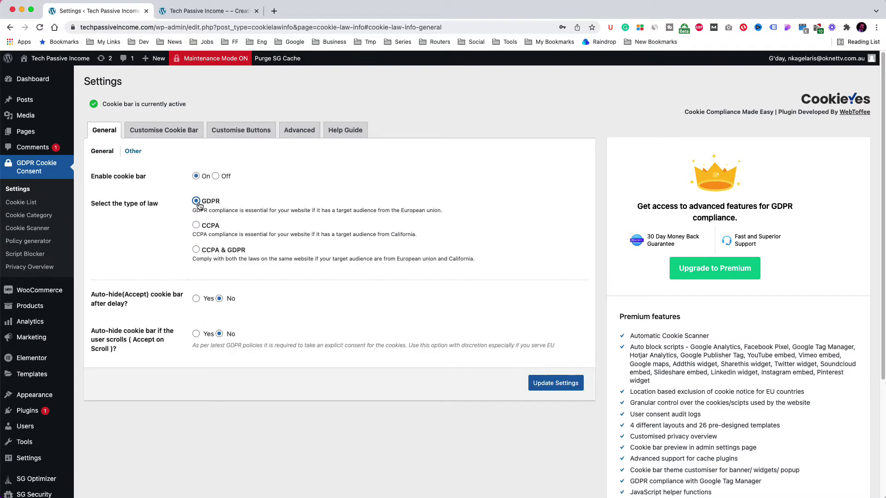
left_click(172, 134)
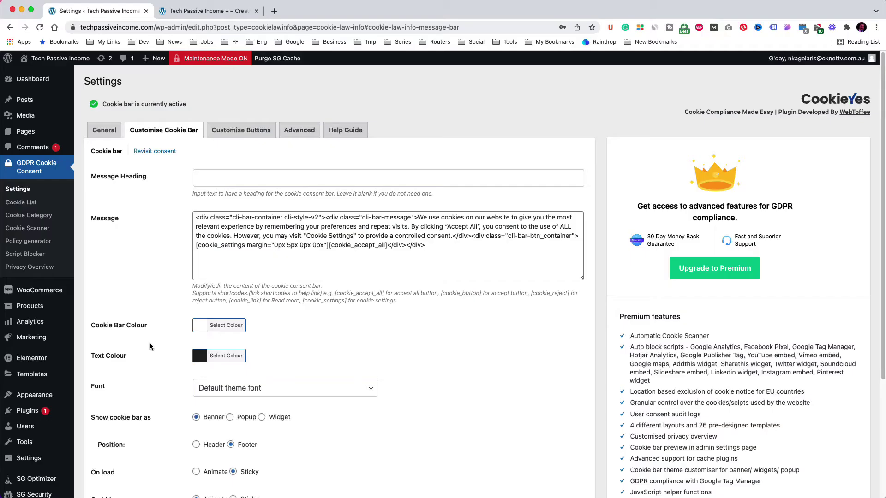
scroll(150, 347, "down", 2)
scroll(150, 347, "down", 2)
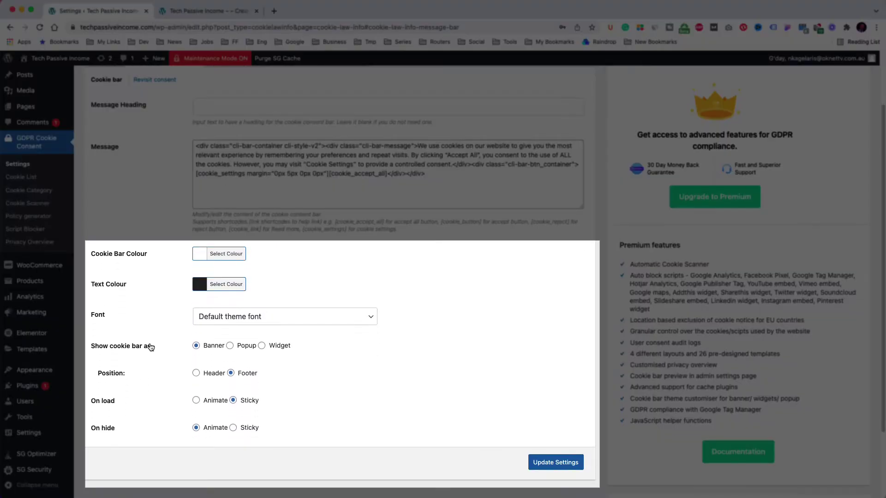
left_click(194, 316)
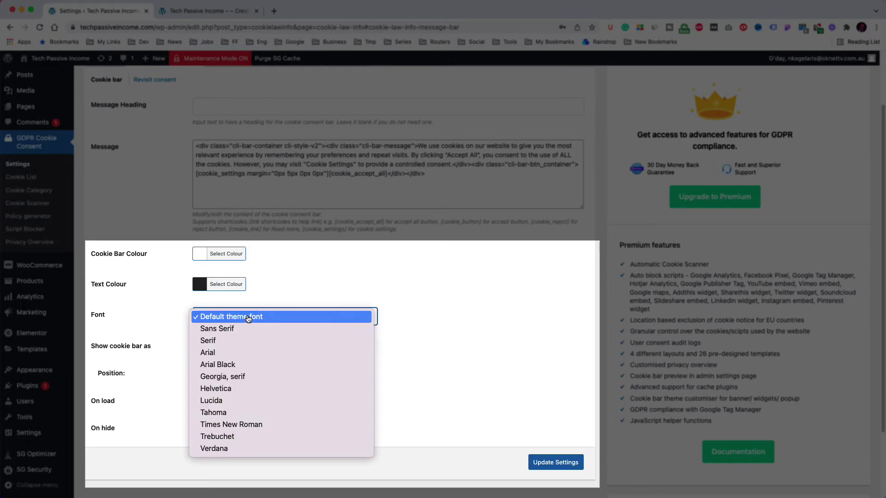
left_click(160, 312)
scroll(151, 311, "down", 2)
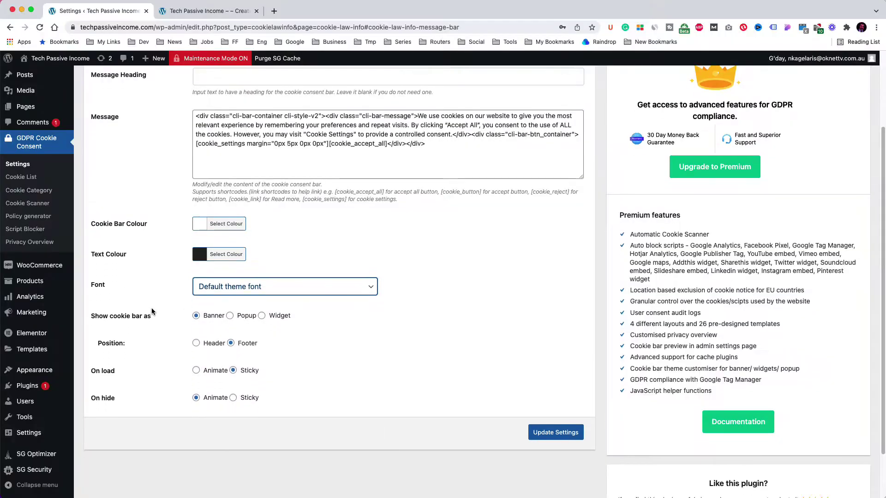
scroll(151, 308, "down", 1)
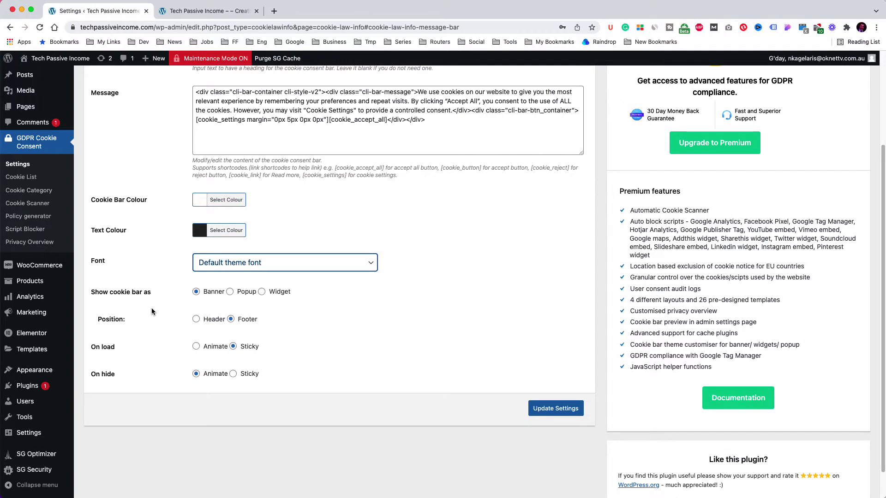
left_click(198, 319)
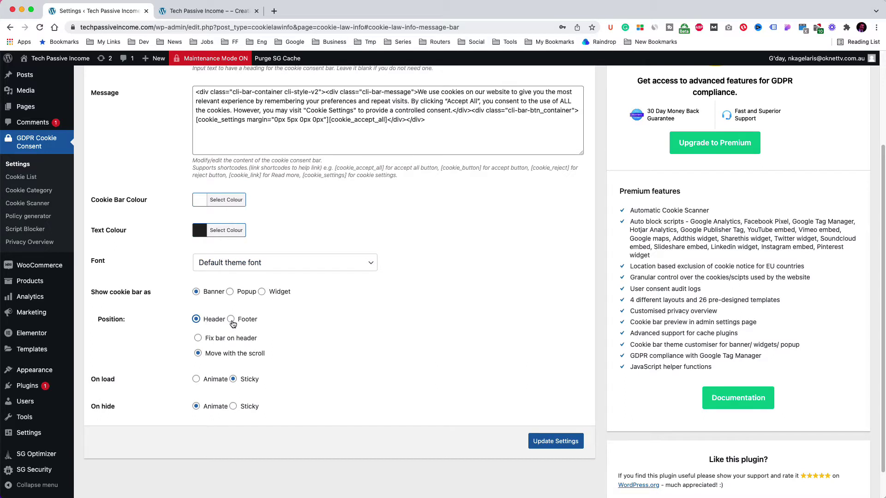
left_click(232, 323)
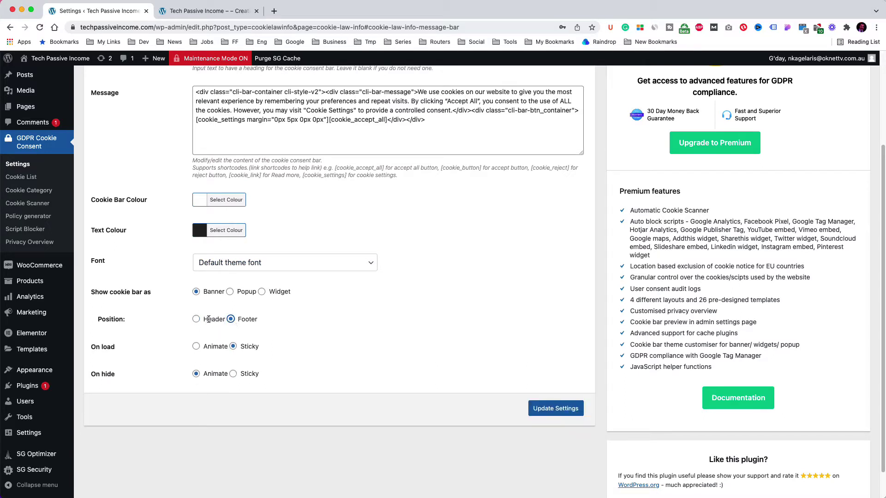
left_click(196, 319)
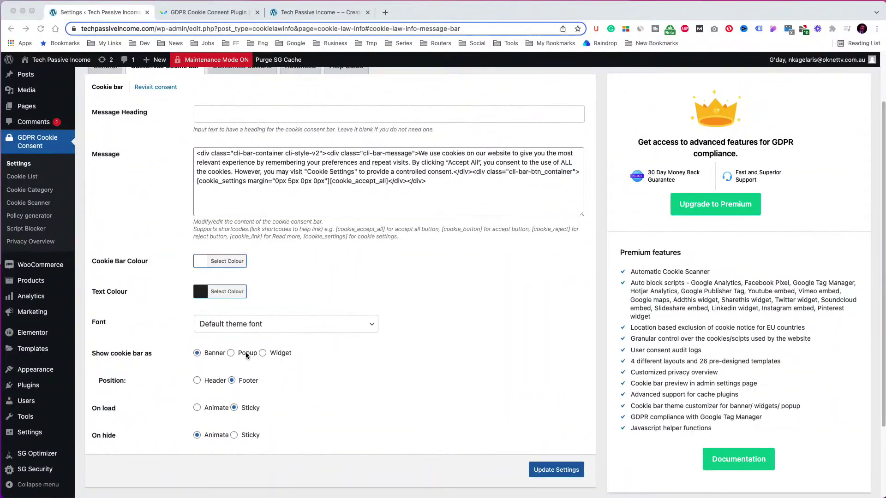
Try Popup and Widget cookie bar layouts, then save the bar as a footer Banner
left_click(246, 353)
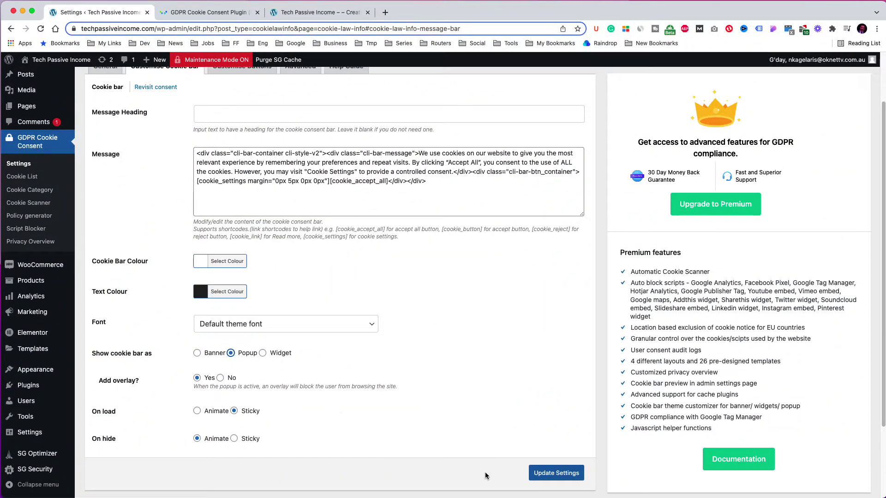
left_click(546, 477)
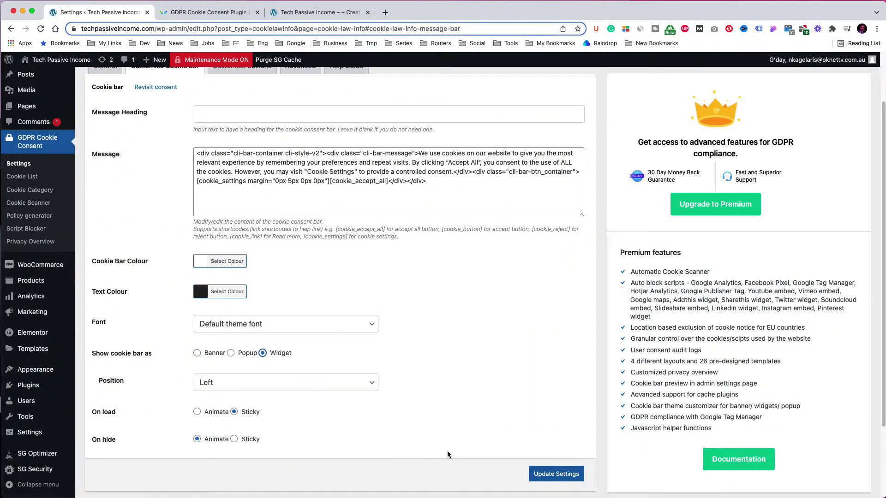
left_click(559, 475)
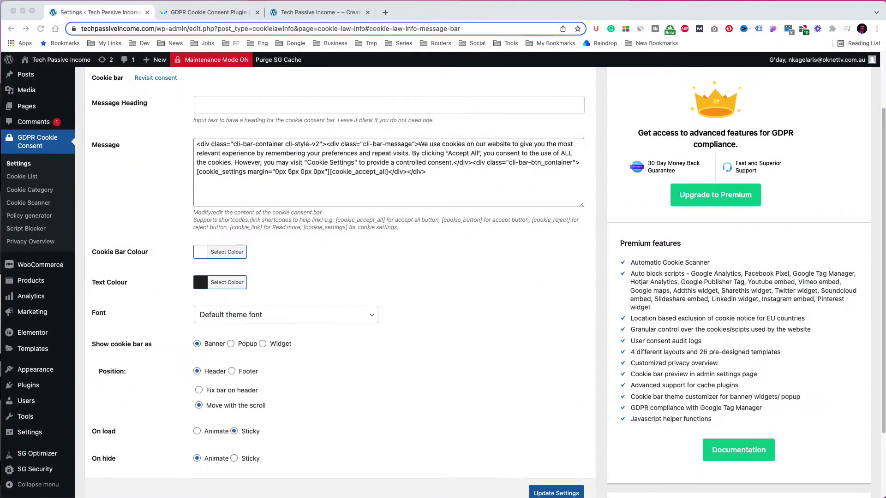
left_click(232, 372)
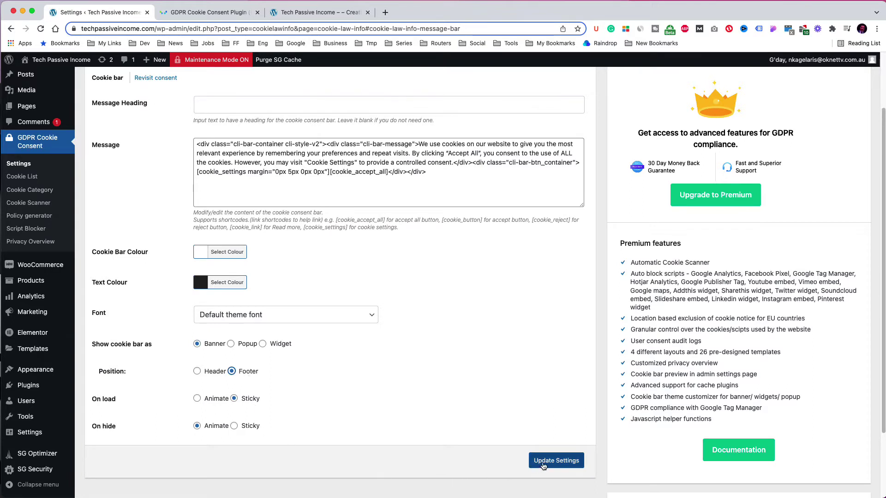
left_click(567, 461)
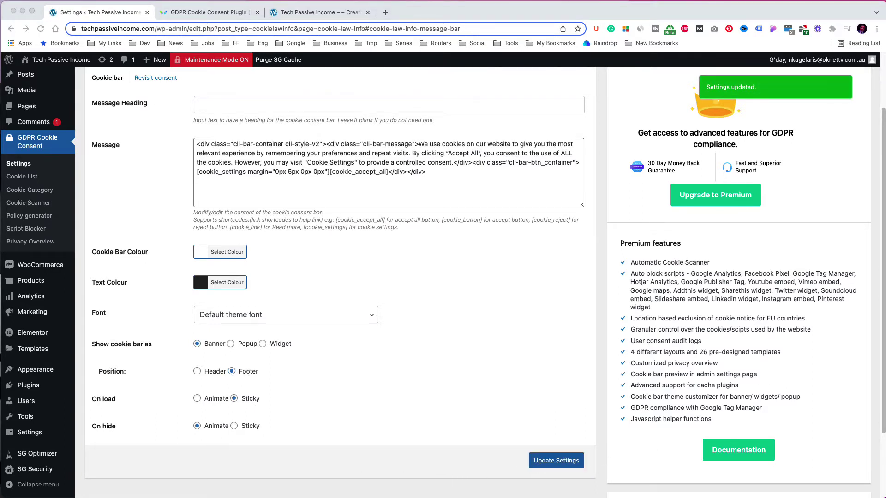
Enable and save the revisit consent widget, then Accept All and open Manage consent on the site
scroll(179, 160, "up", 3)
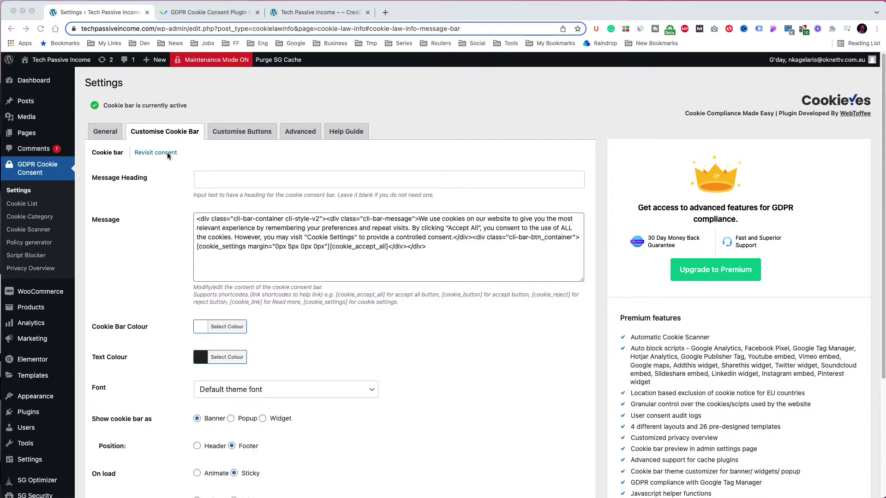
left_click(167, 153)
left_click(167, 152)
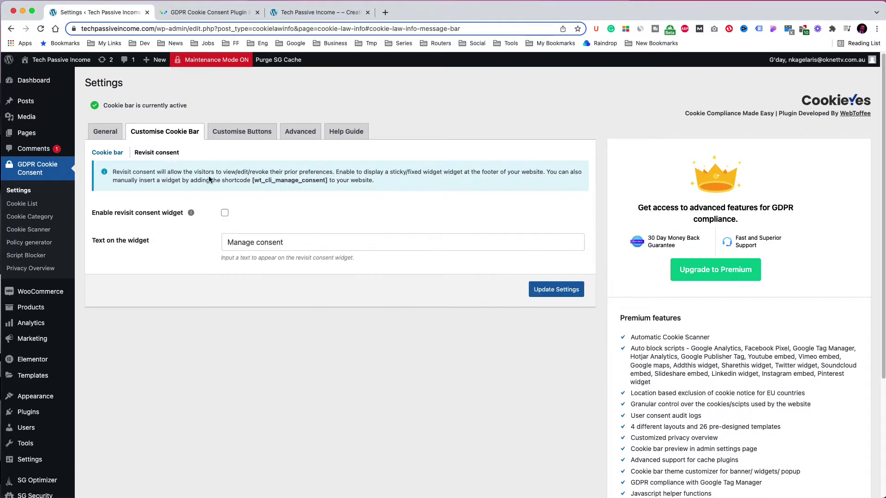
left_click(225, 213)
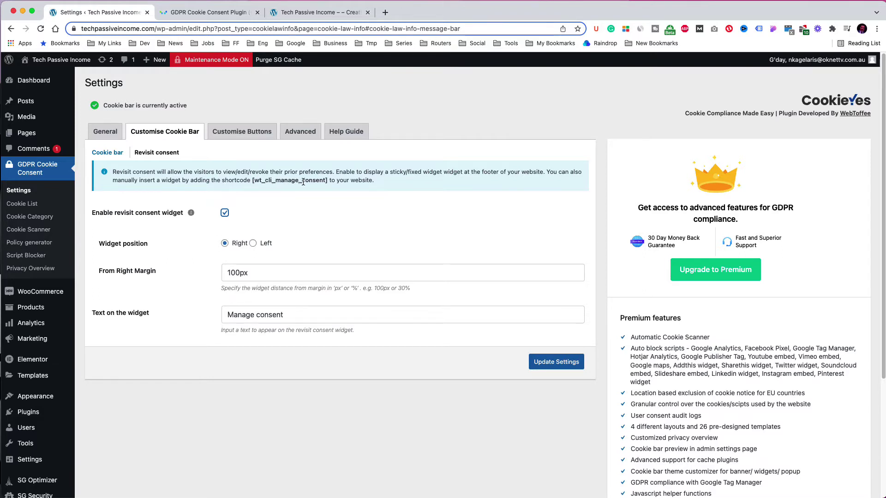
left_click(557, 363)
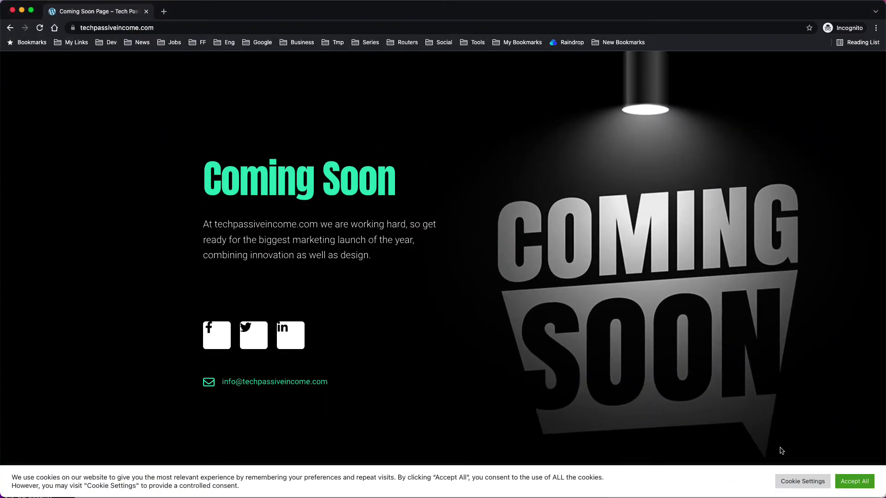
left_click(854, 482)
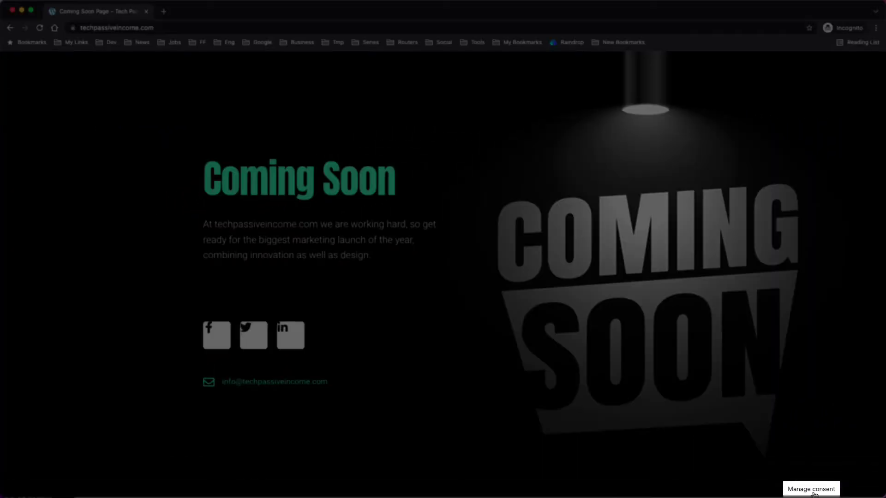
left_click(815, 493)
Dismiss the live banner, then review the Accept, Reject, Settings and Read more button options
left_click(850, 483)
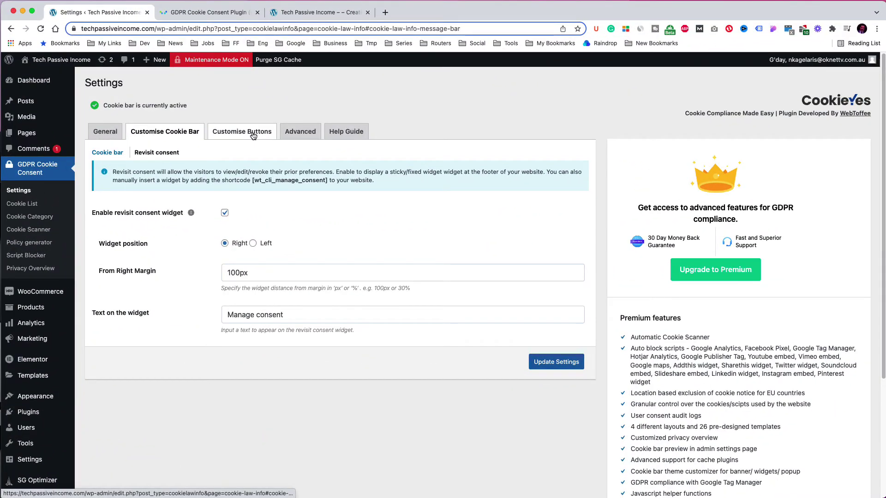
left_click(253, 136)
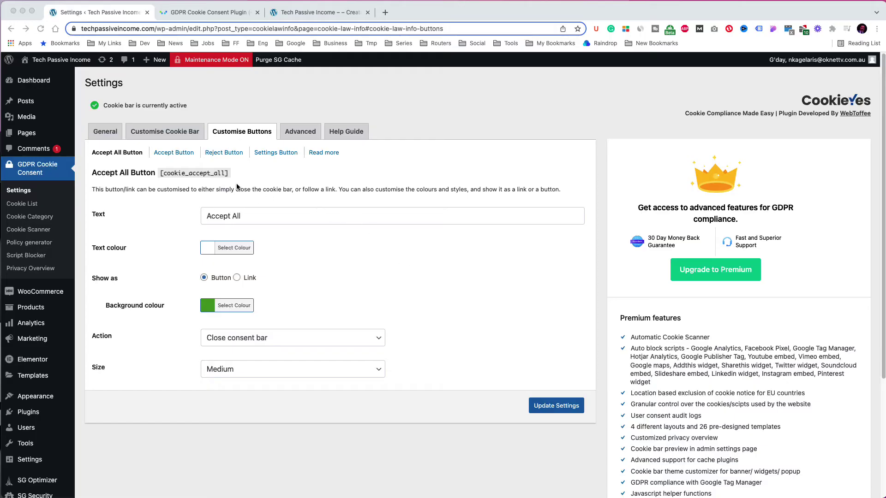
left_click(175, 156)
left_click(176, 155)
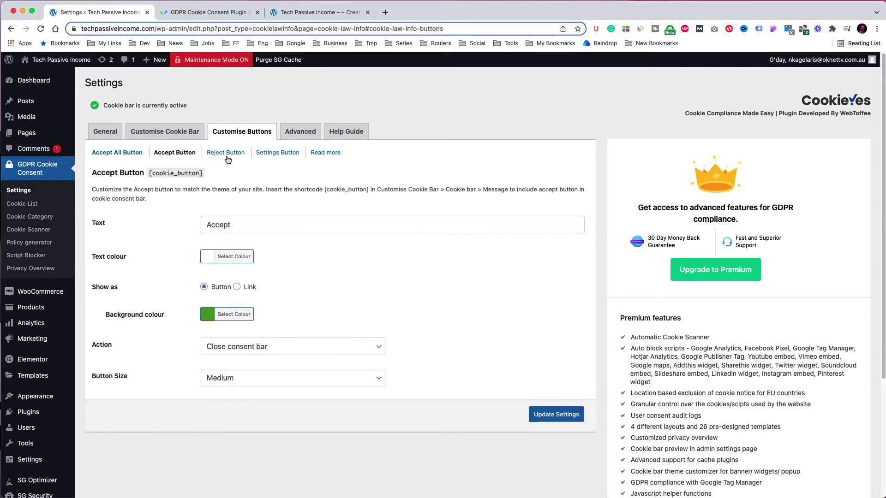
left_click(228, 157)
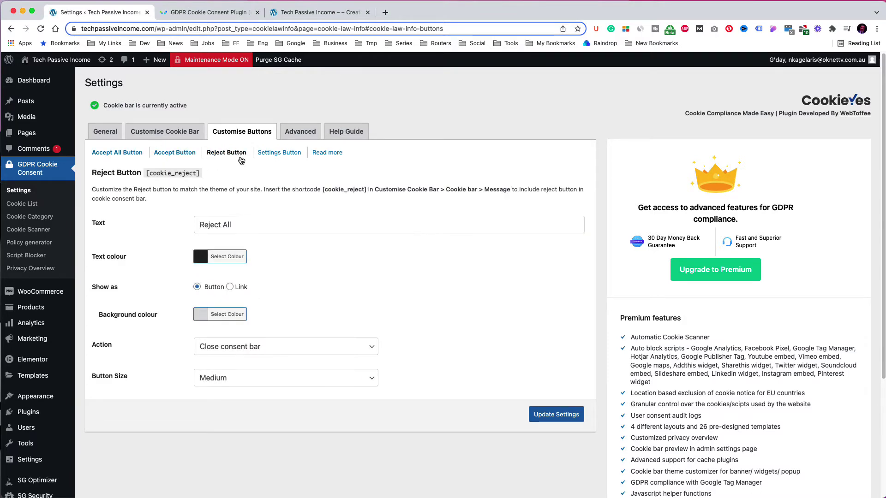
left_click(282, 158)
left_click(322, 157)
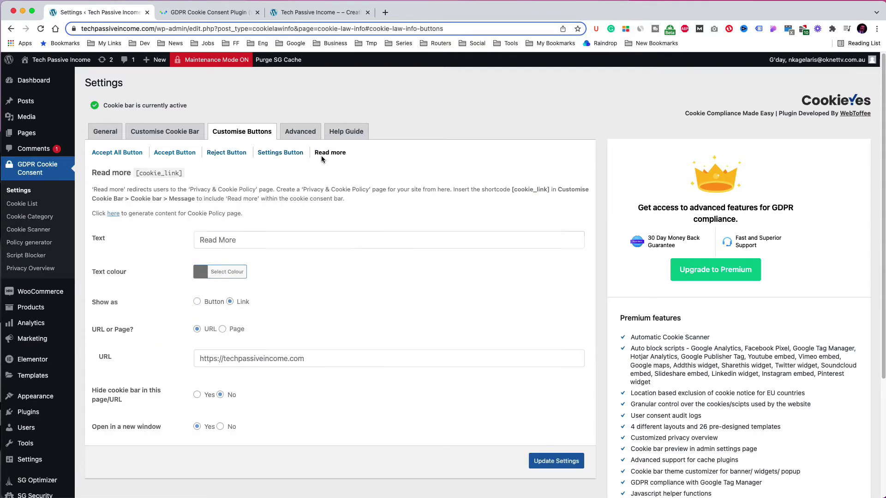
left_click(129, 153)
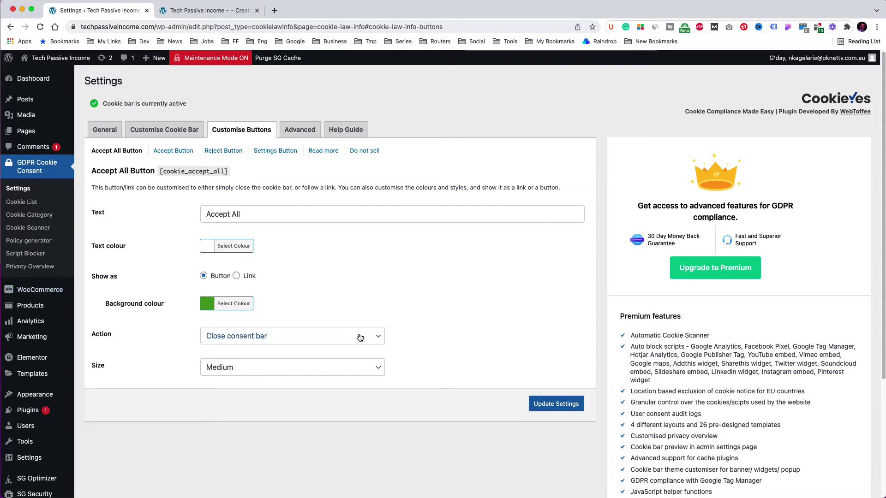
Set the Accept All button's action to Close consent bar, keeping its size at Medium
left_click(358, 340)
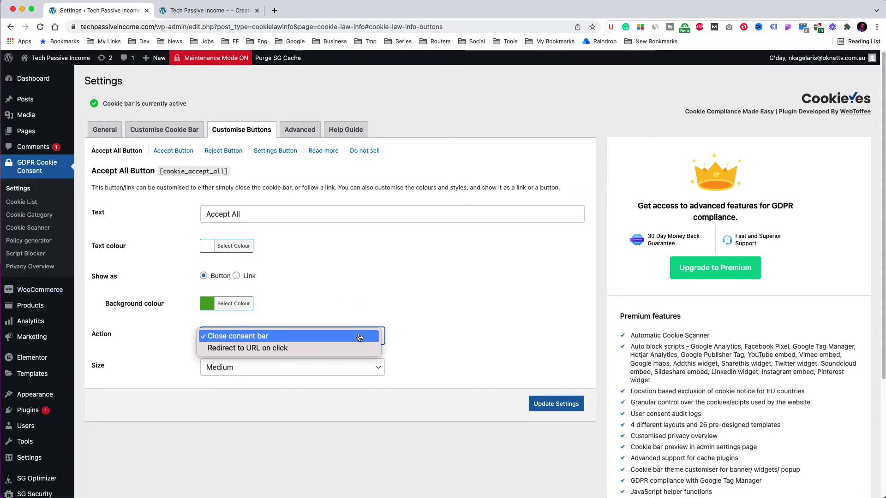
left_click(358, 350)
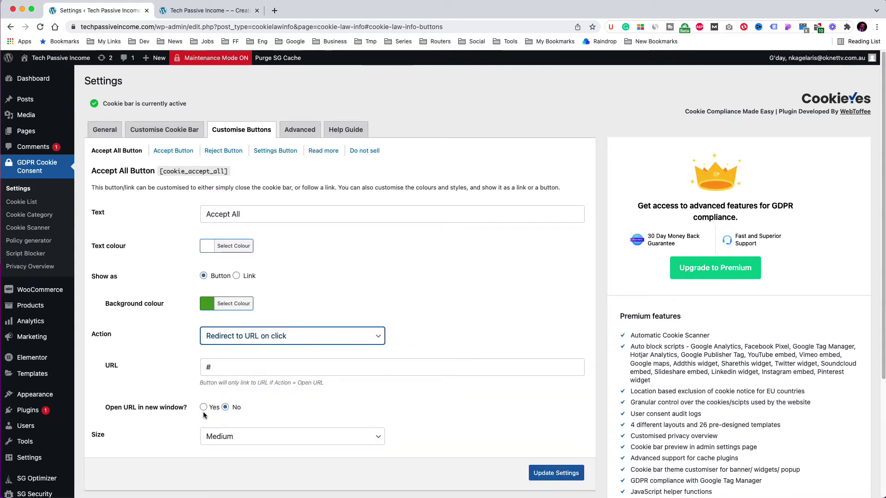
left_click(244, 440)
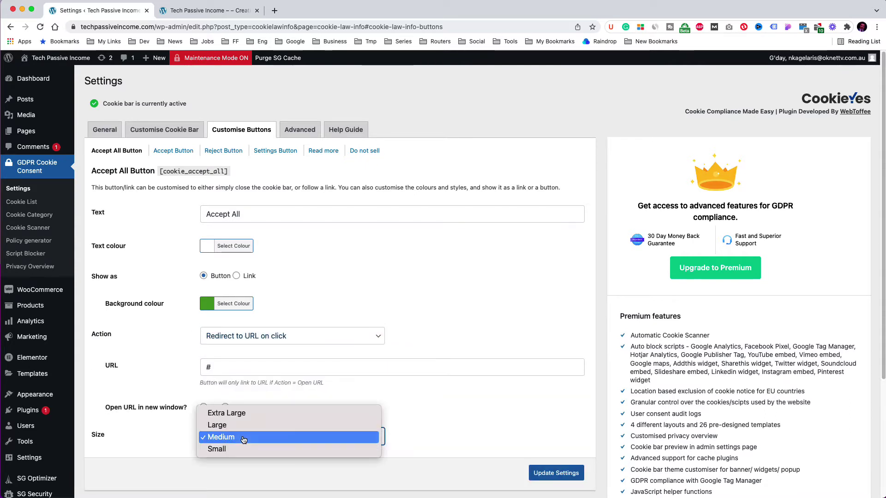
left_click(243, 439)
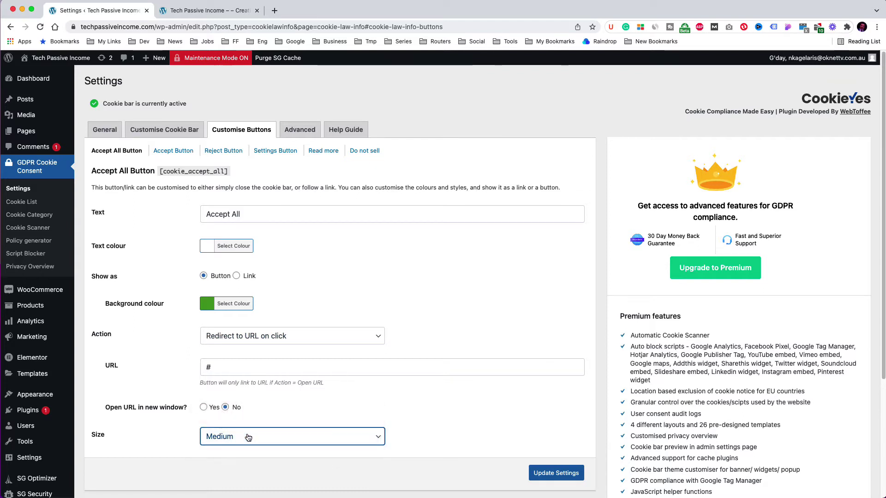
left_click(350, 340)
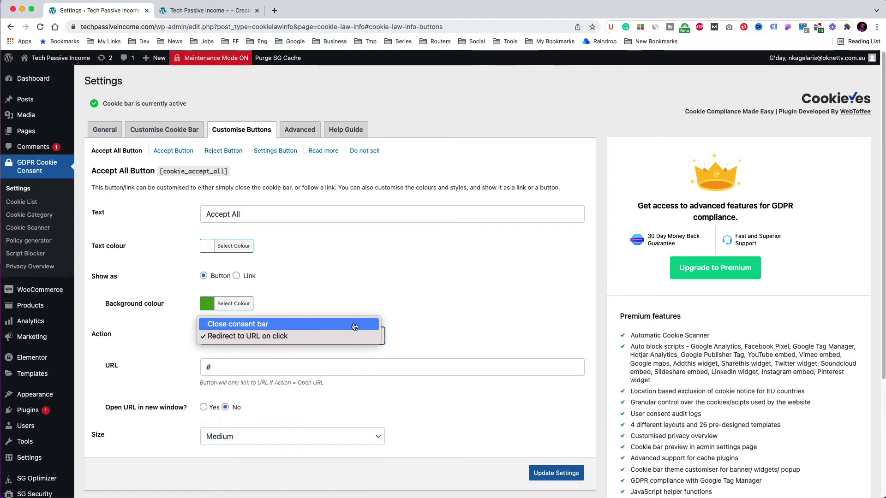
left_click(355, 324)
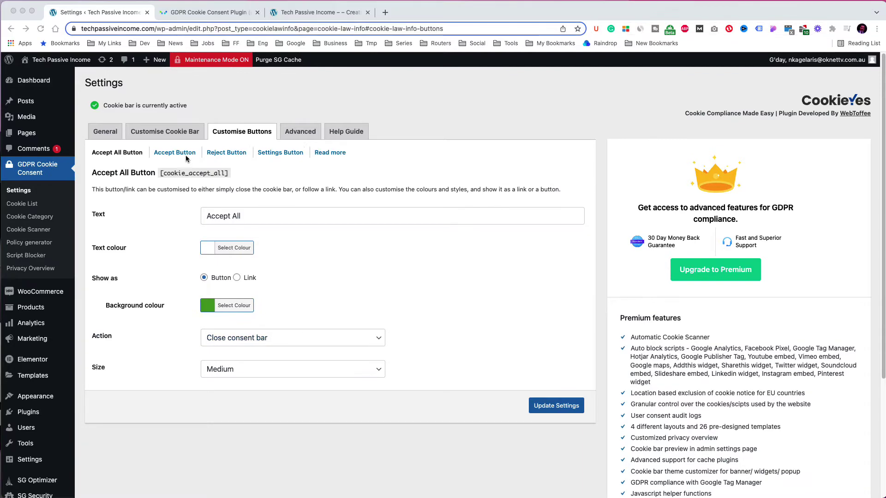
Review the Accept and Reject options, then toggle Cookie Settings to Link and back to Button
left_click(188, 156)
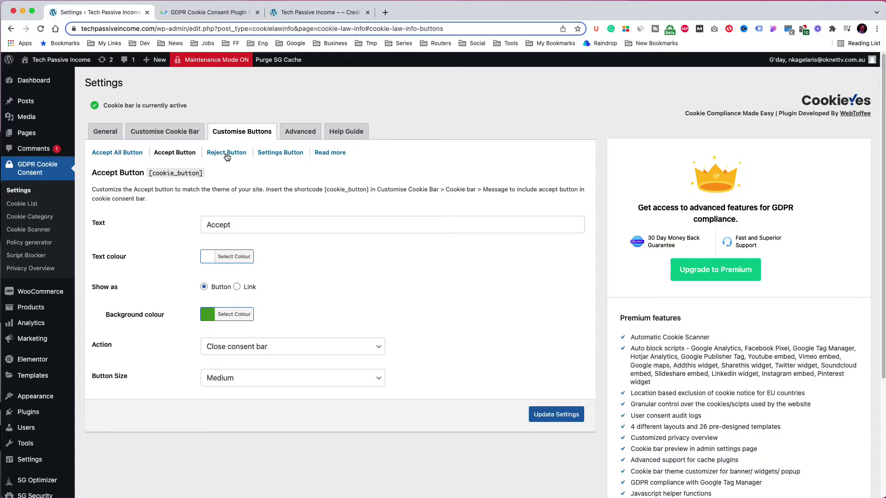
left_click(226, 156)
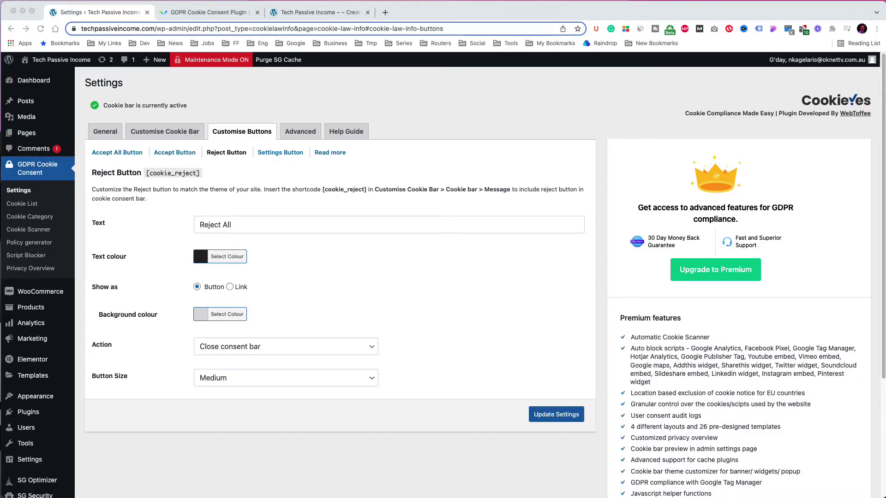
left_click(289, 157)
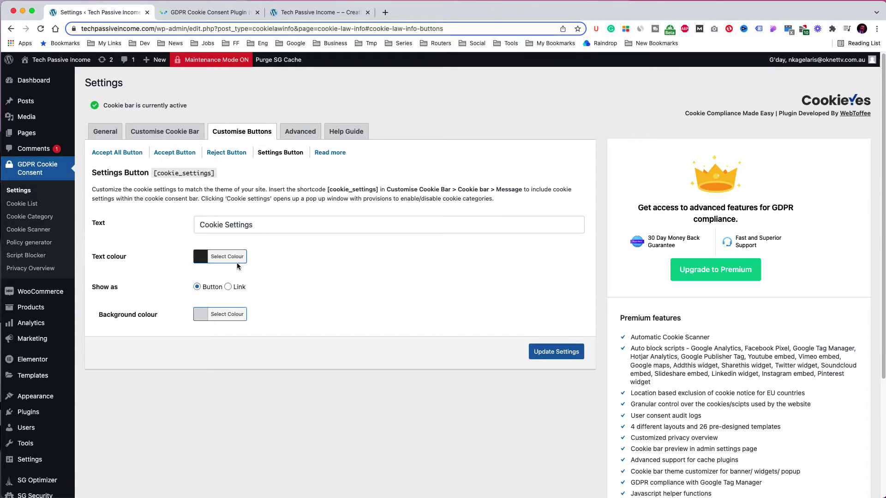
left_click(229, 287)
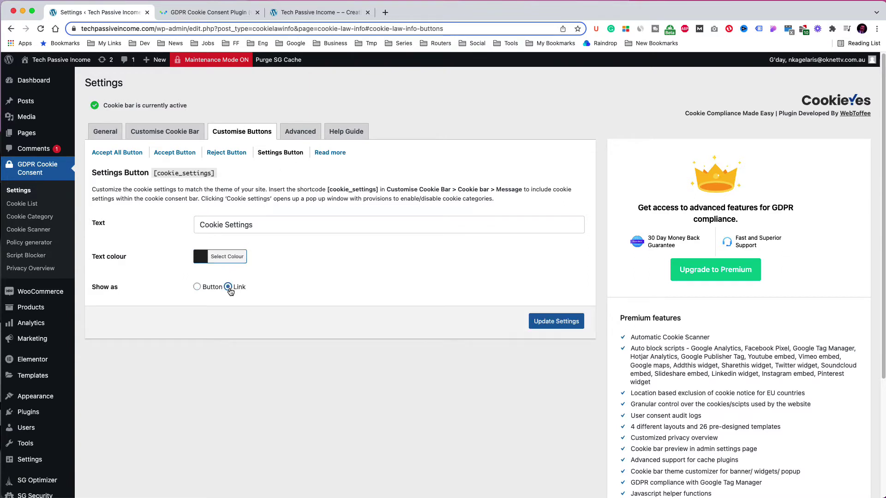
left_click(197, 287)
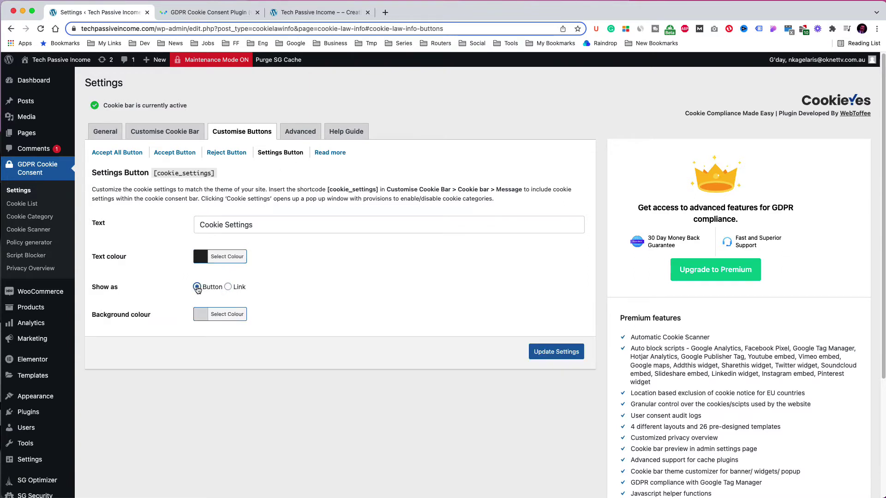
left_click(330, 154)
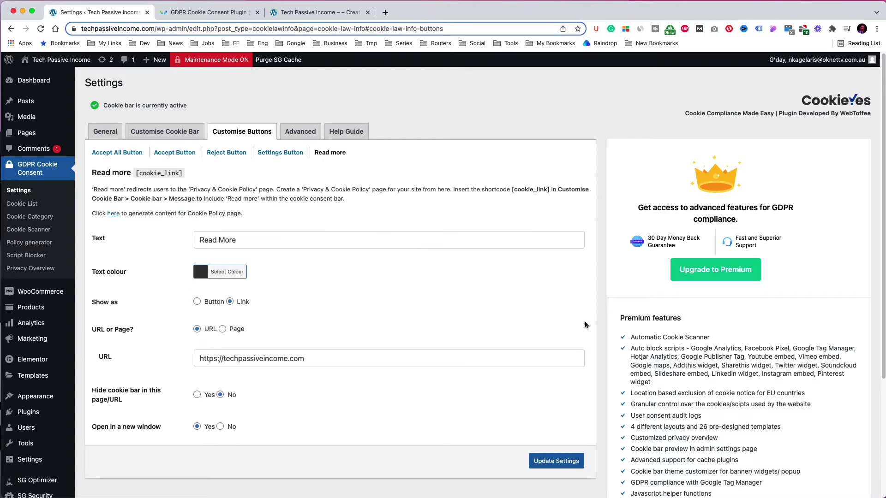
left_click(114, 214)
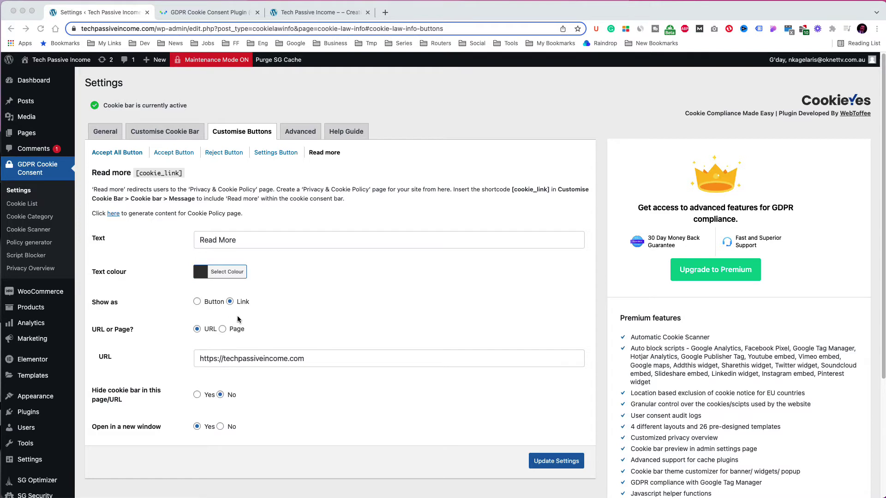
left_click(223, 329)
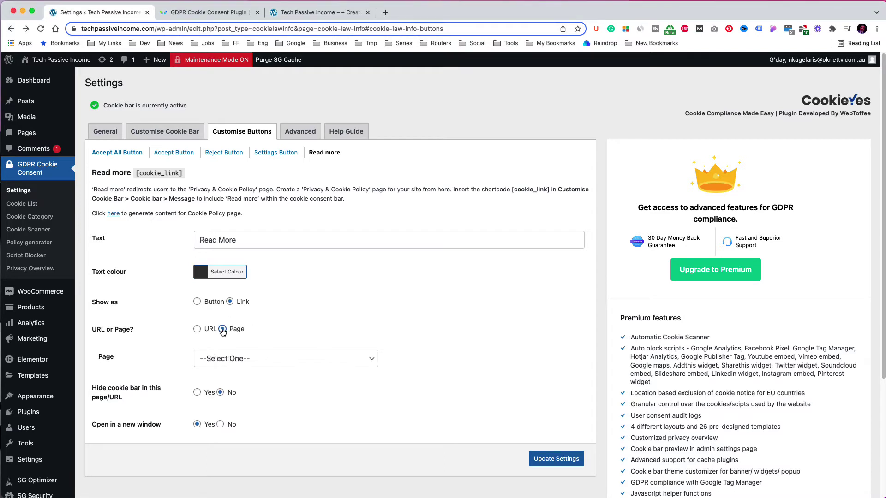
left_click(236, 360)
left_click(238, 364)
left_click(198, 330)
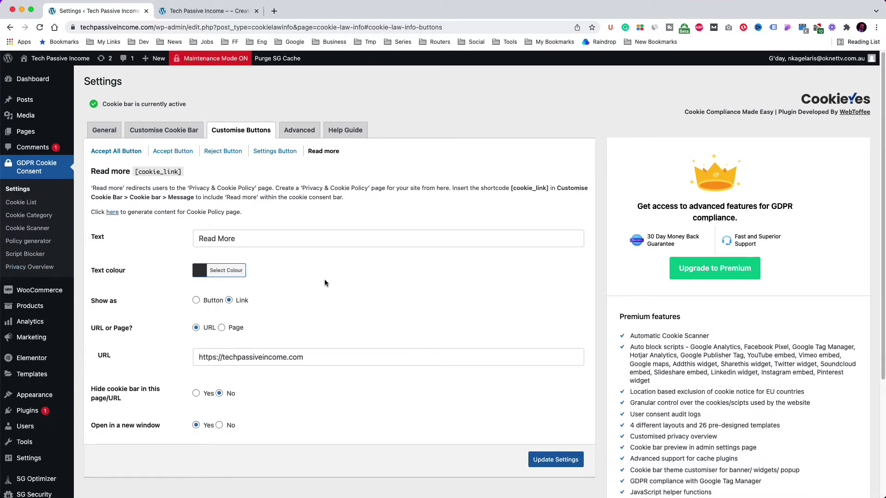
left_click(535, 460)
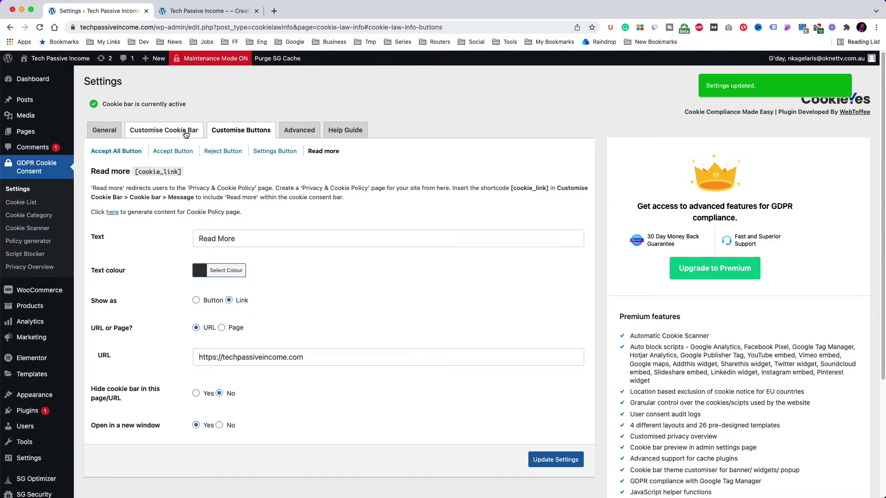
Review the cookie bar message settings and save them
left_click(185, 133)
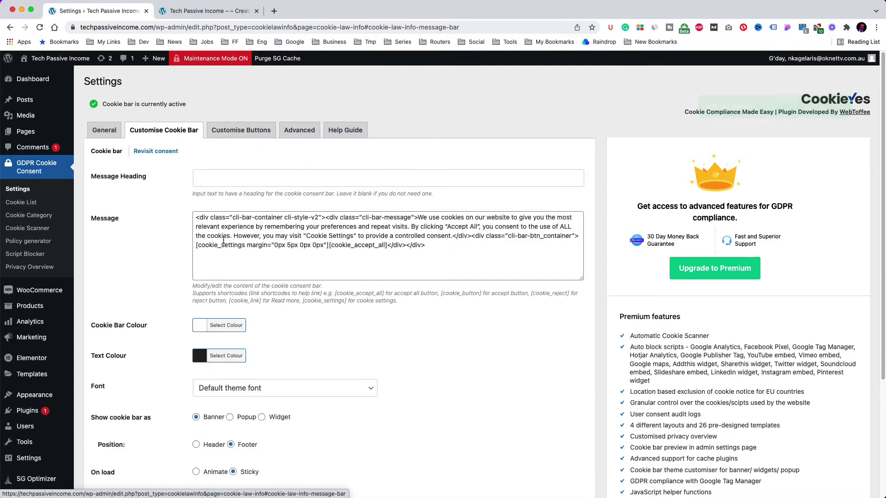
scroll(214, 427, "down", 1)
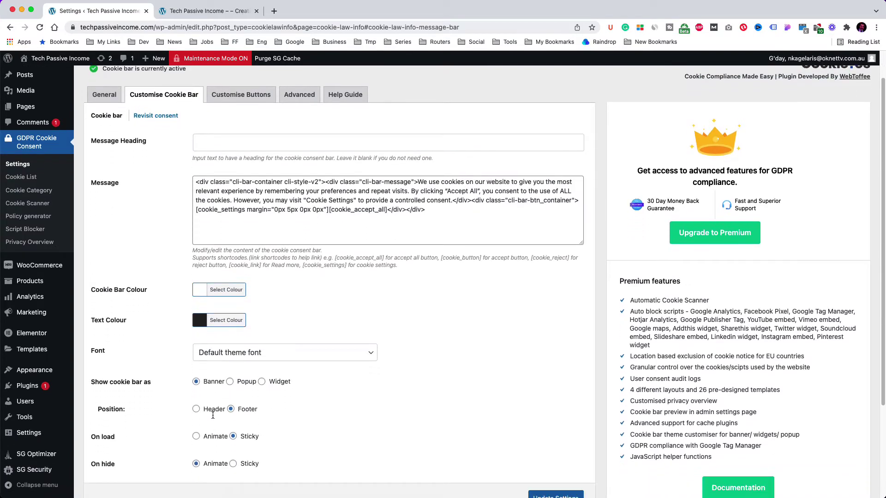
scroll(215, 382, "down", 4)
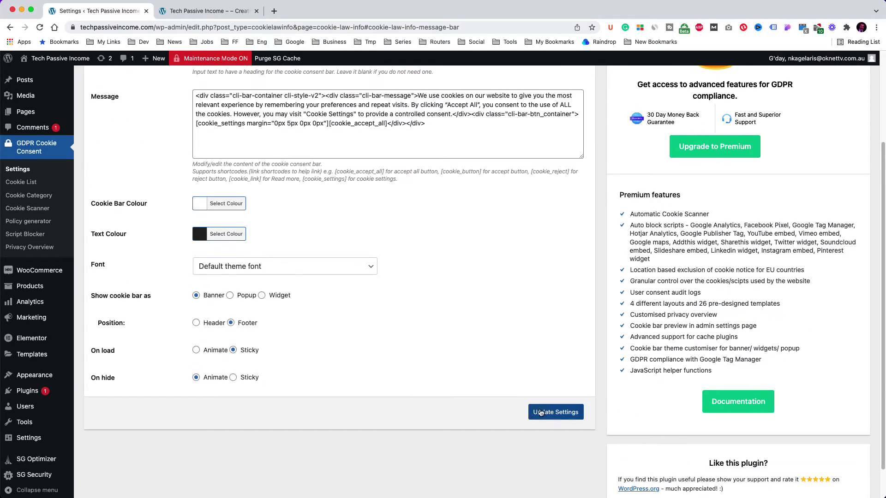
left_click(544, 413)
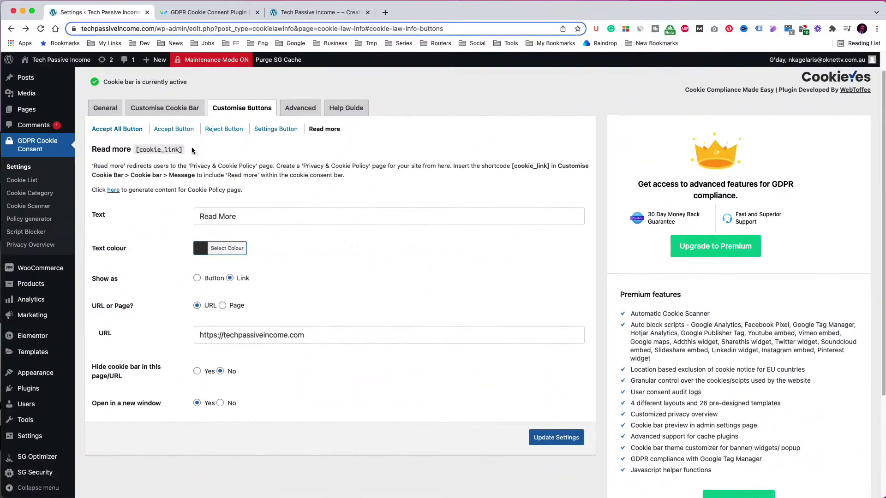
Copy the [cookie_link] shortcode and paste it after 'controlled consent.' in the bar message
left_click_drag(186, 150, 137, 149)
key("super+c")
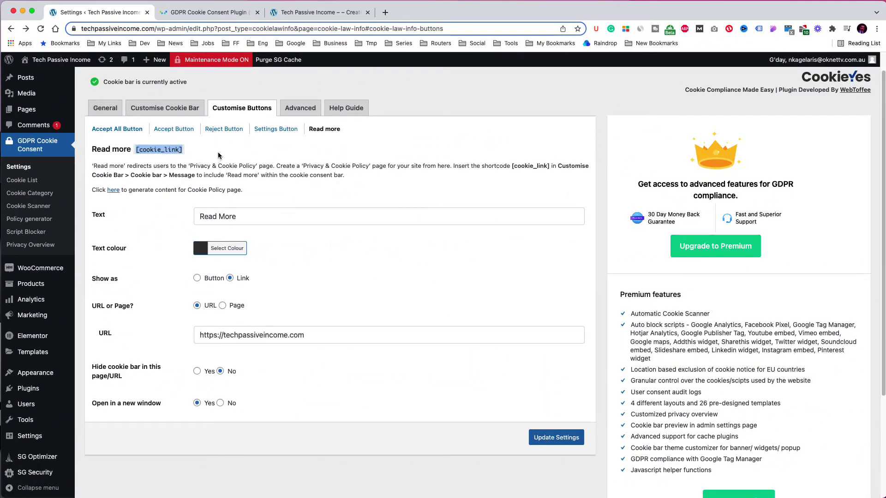
left_click(171, 109)
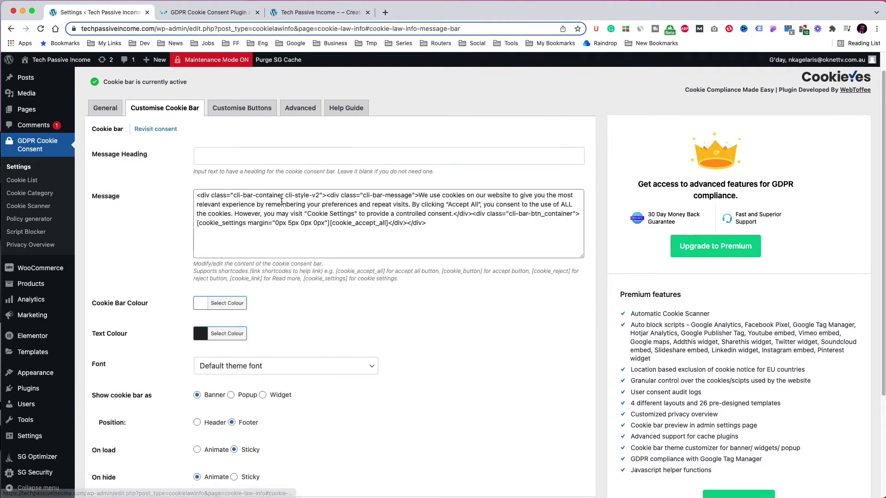
key("super+v")
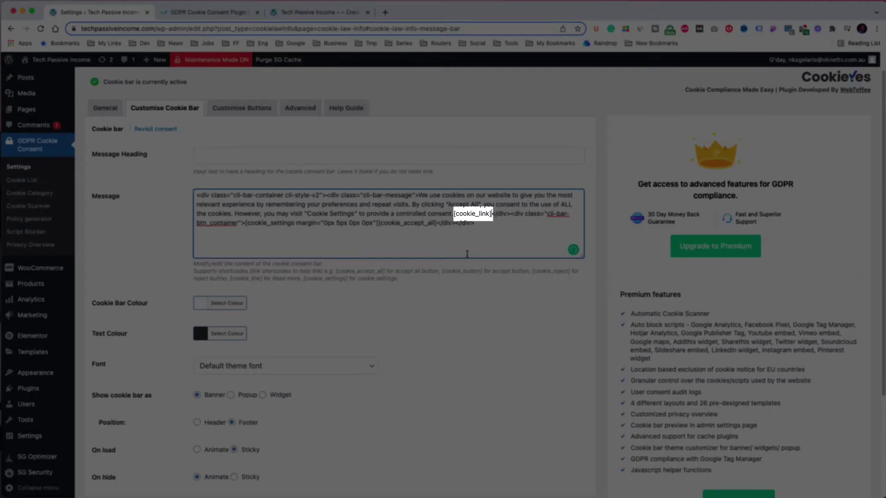
scroll(479, 296, "down", 3)
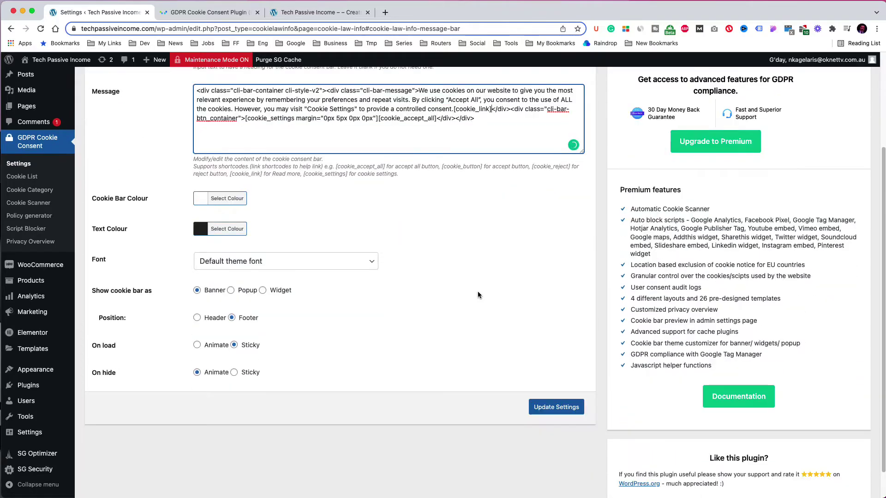
Save the message, test the live banner's Read More link, and close the new tab it opened
left_click(560, 407)
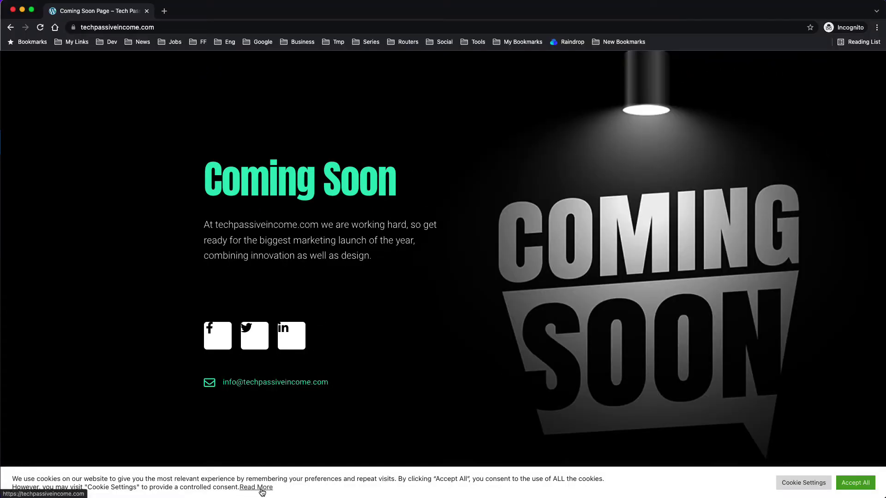
left_click(263, 492)
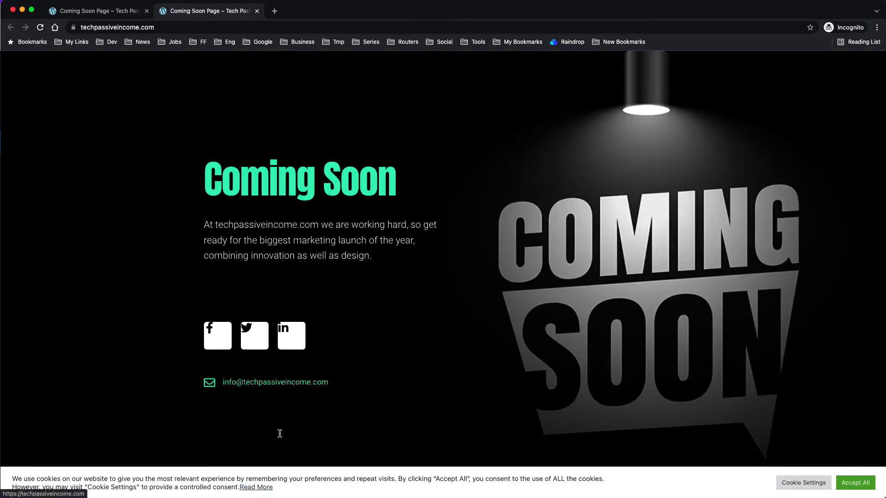
left_click(258, 11)
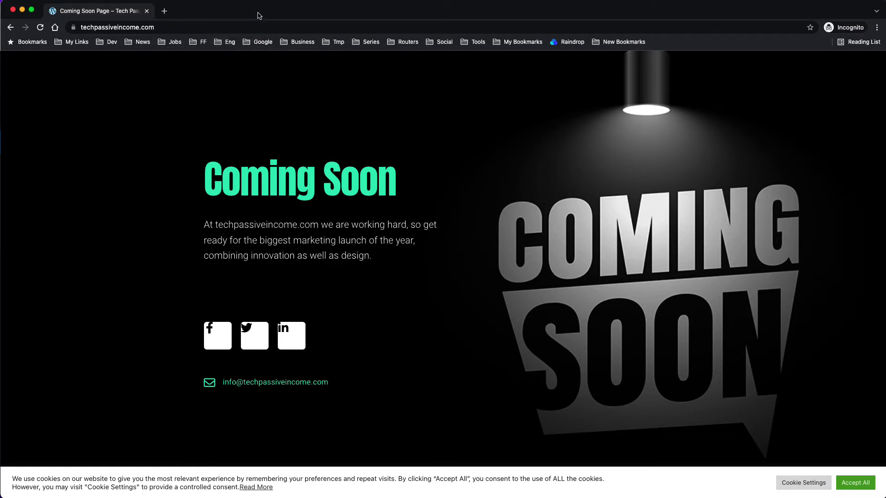
key("Tab")
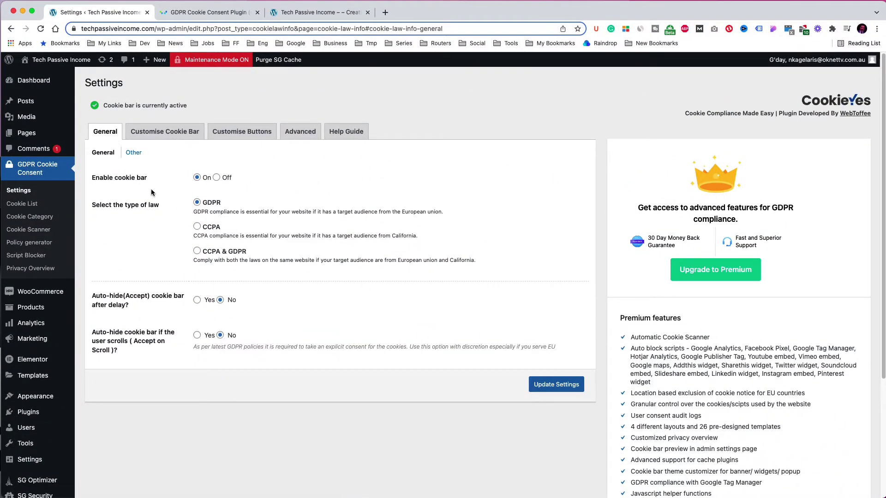
Switch the law to CCPA, show Do not sell as a checkbox, save, and tick it live
left_click(197, 227)
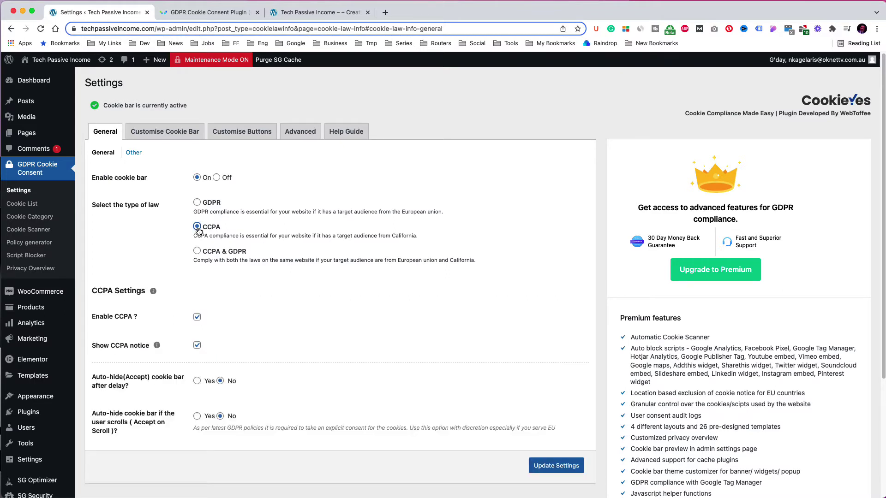
left_click(247, 135)
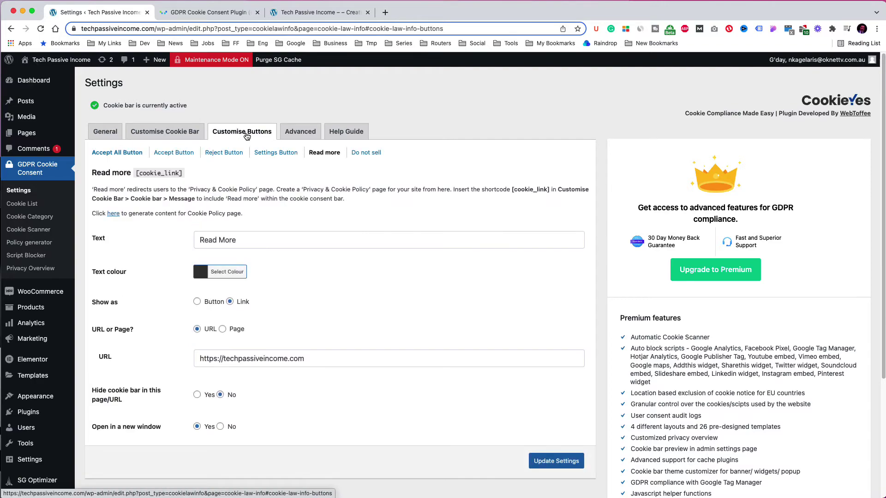
left_click(370, 154)
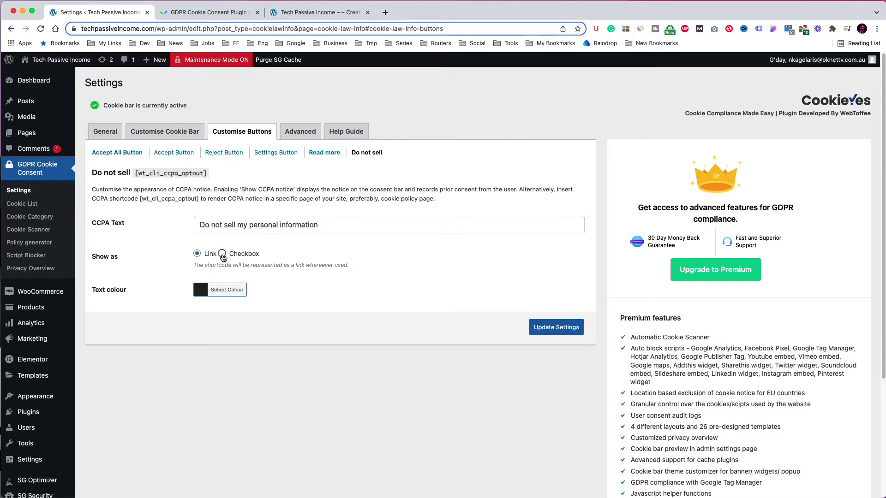
left_click(222, 254)
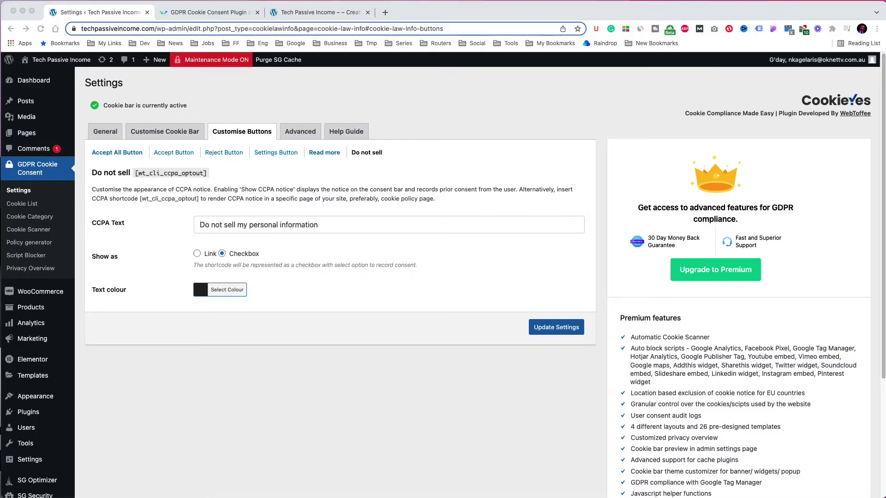
left_click(554, 328)
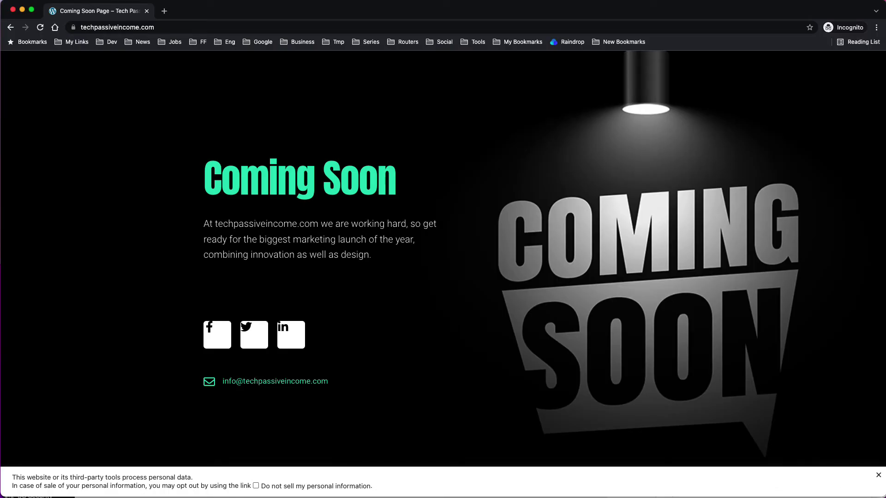
left_click(256, 486)
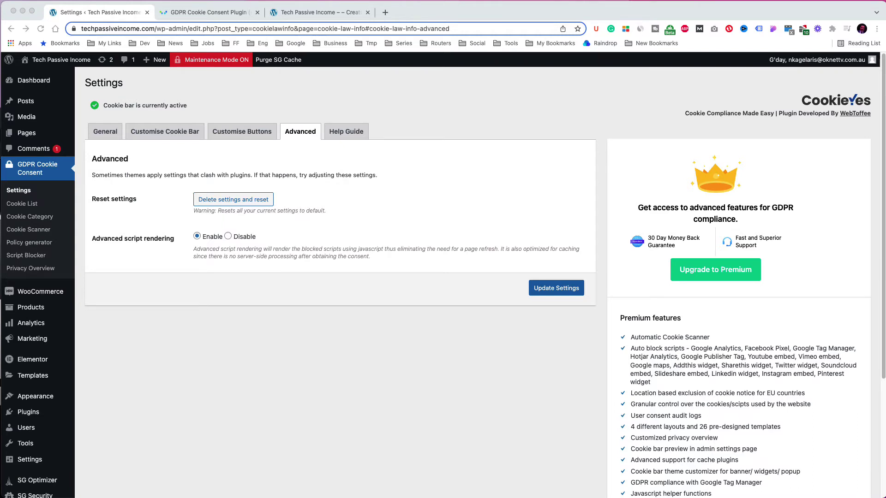
Delete all plugin settings and confirm the reset to defaults
left_click(240, 201)
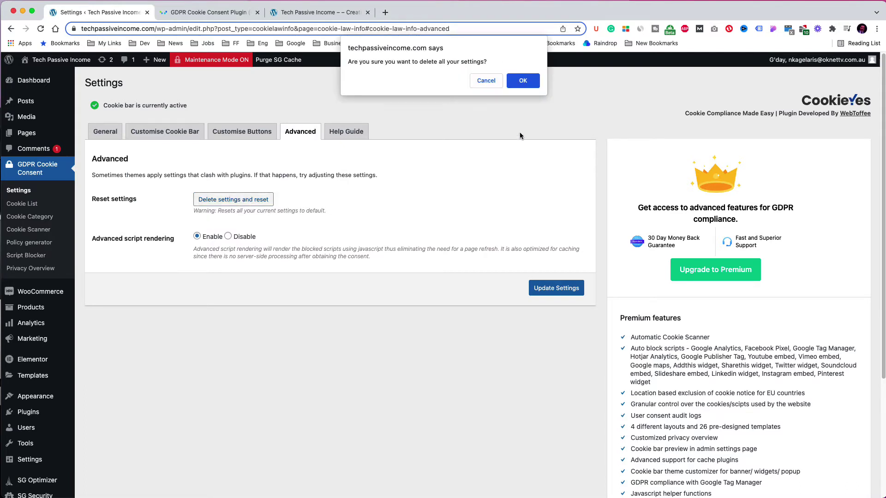
left_click(523, 86)
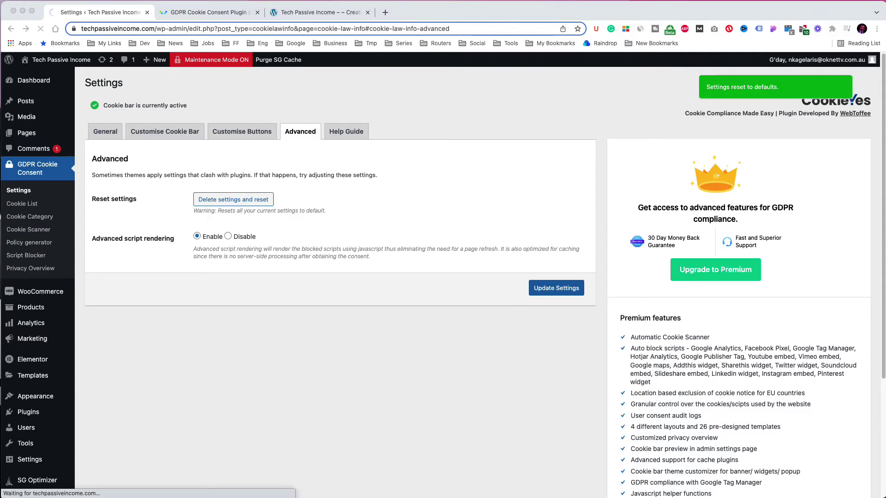
Open the Help Guide, view the Help Links, then return to the Shortcodes reference
left_click(354, 134)
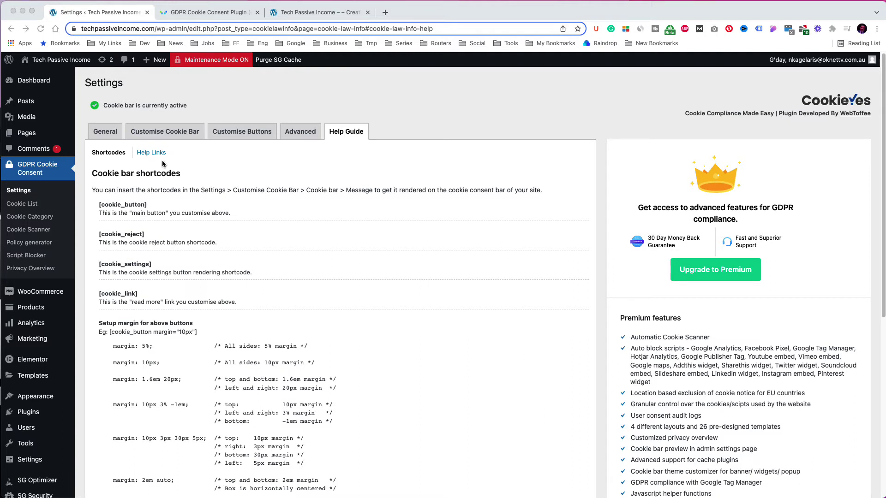
left_click(144, 153)
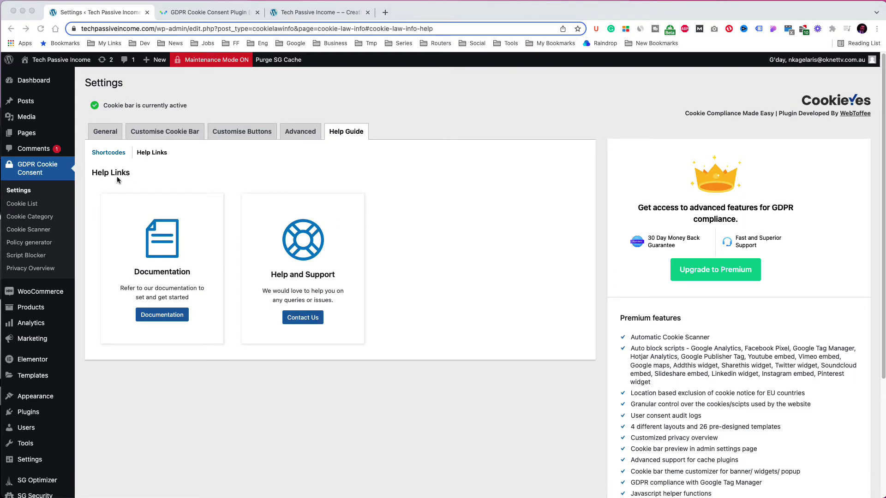
left_click(121, 153)
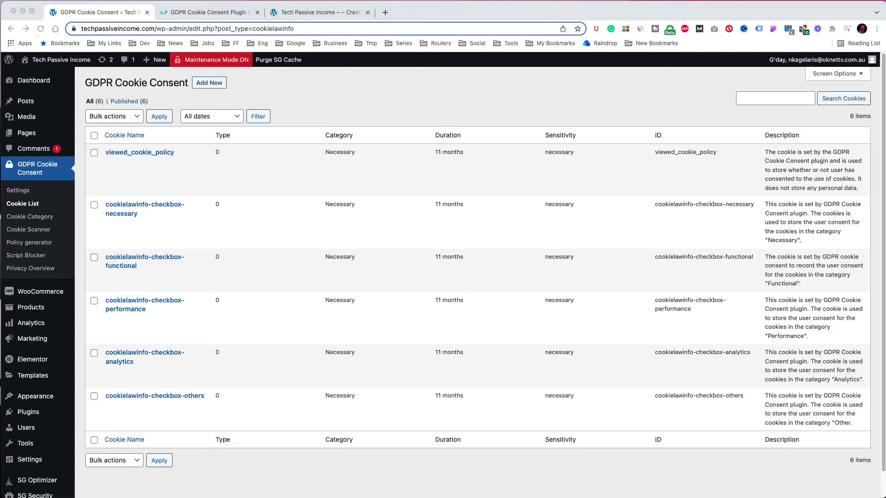
Look over the Add New cookie form, then return to the cookie list
left_click(209, 83)
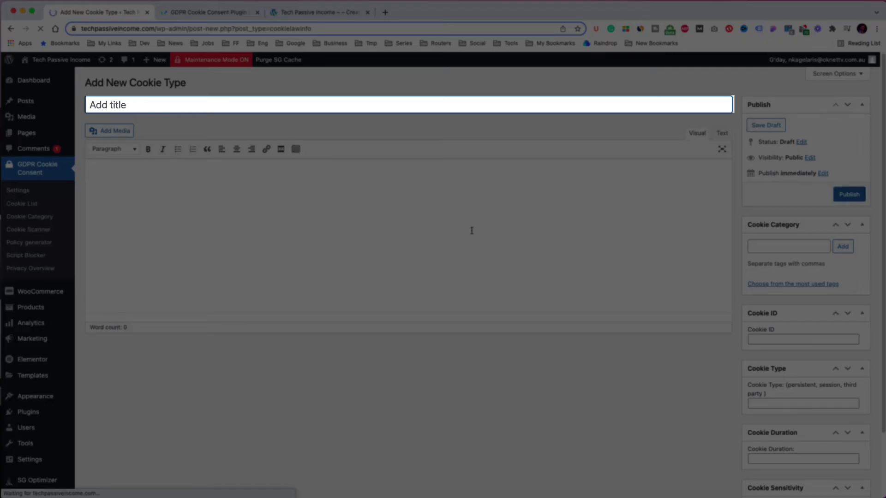
scroll(781, 316, "down", 2)
scroll(823, 335, "down", 1)
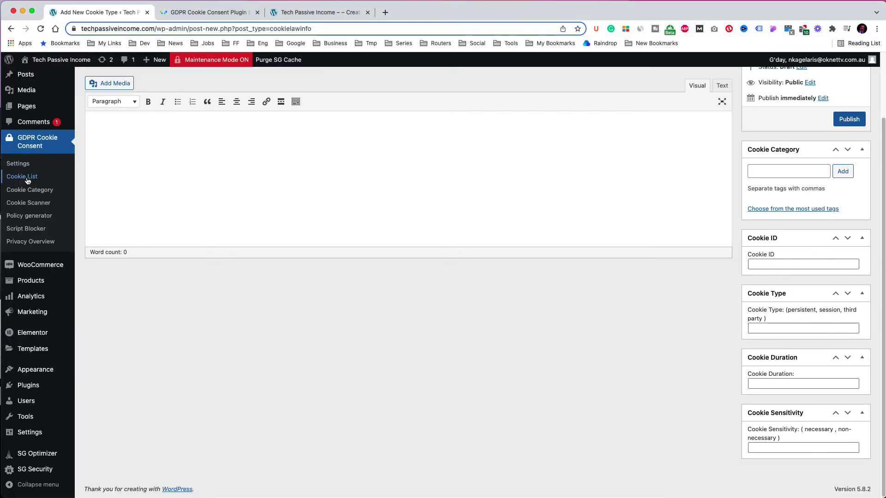
left_click(32, 180)
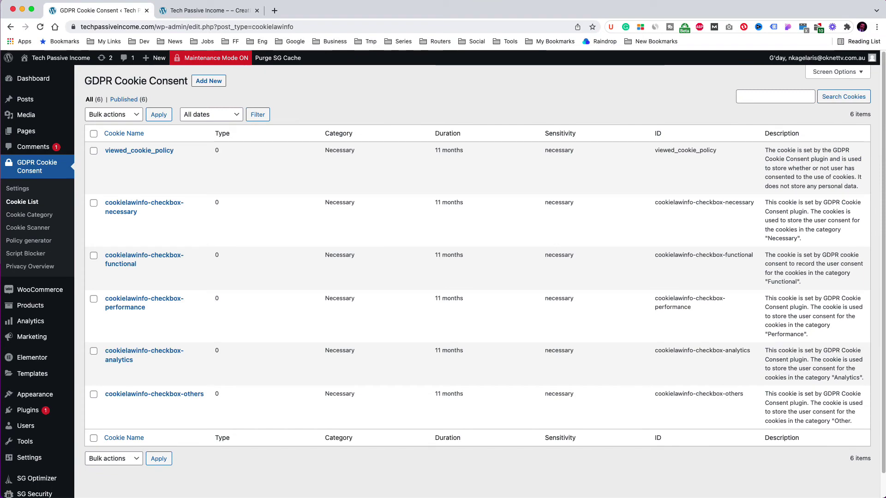
Inspect the cookielawinfo-checkbox-necessary cookie's details, then go to the Cookie Scanner page
left_click(110, 223)
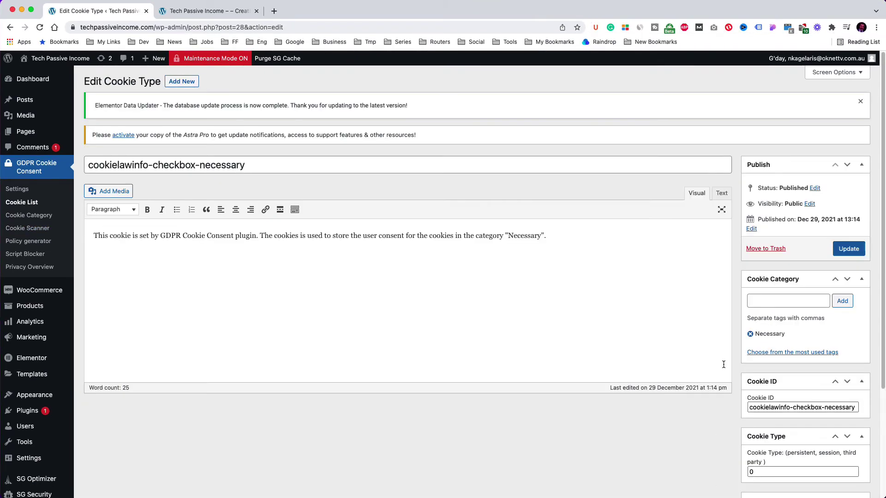
scroll(740, 92, "down", 2)
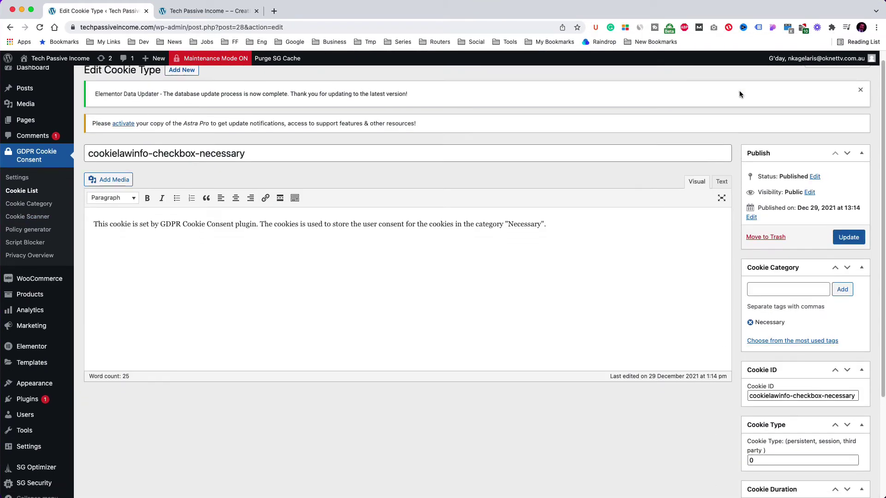
scroll(740, 91, "down", 5)
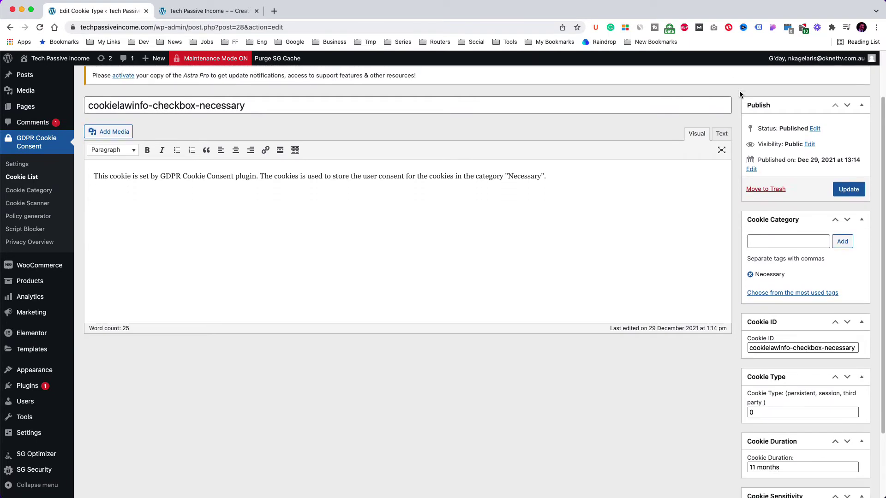
scroll(740, 91, "down", 5)
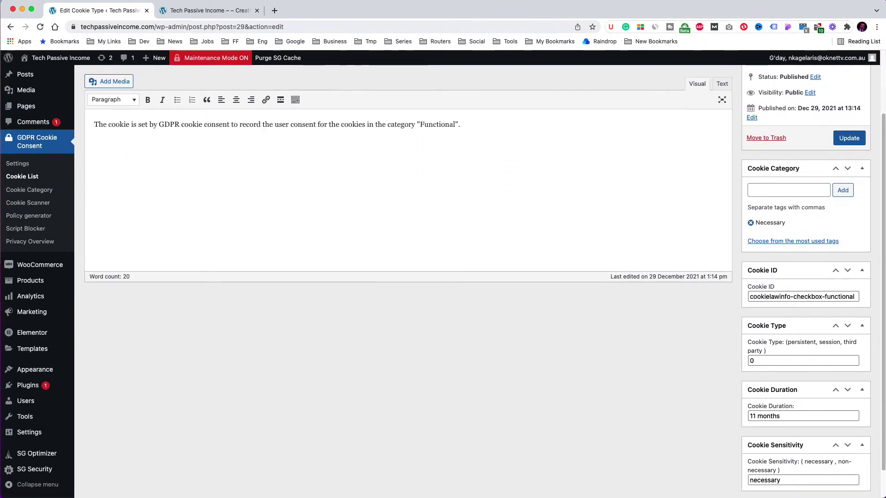
left_click(44, 204)
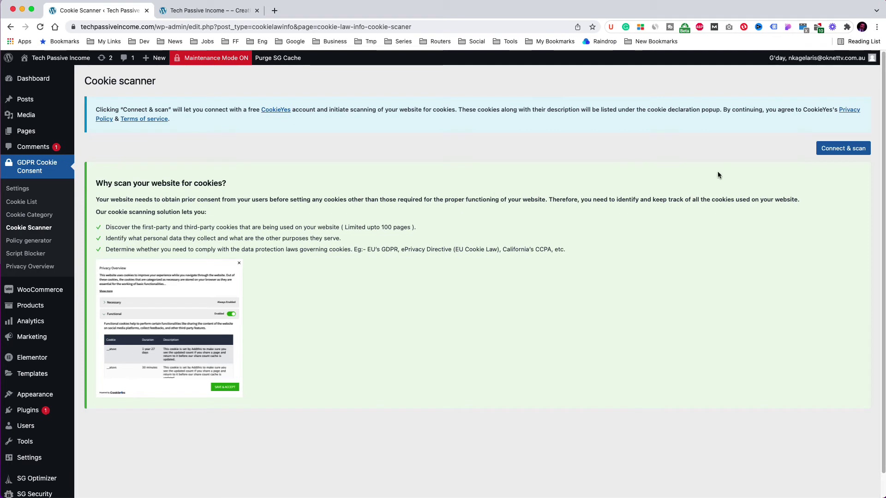
left_click(842, 148)
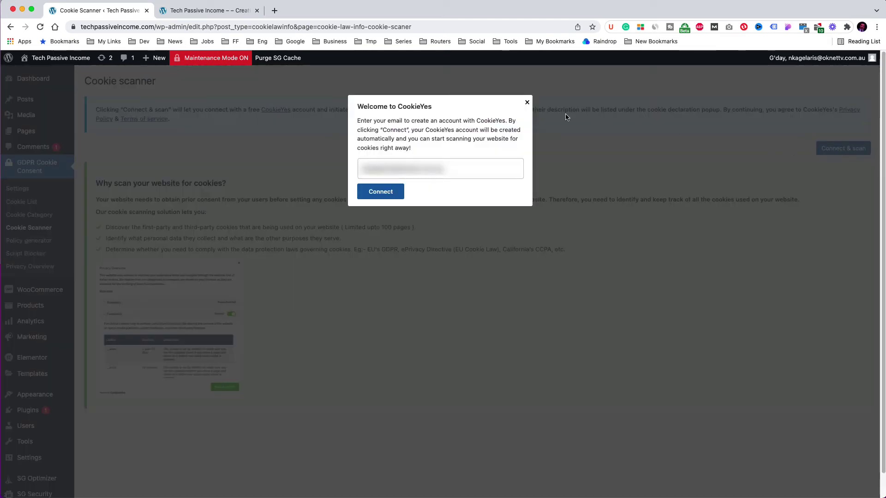
left_click(527, 104)
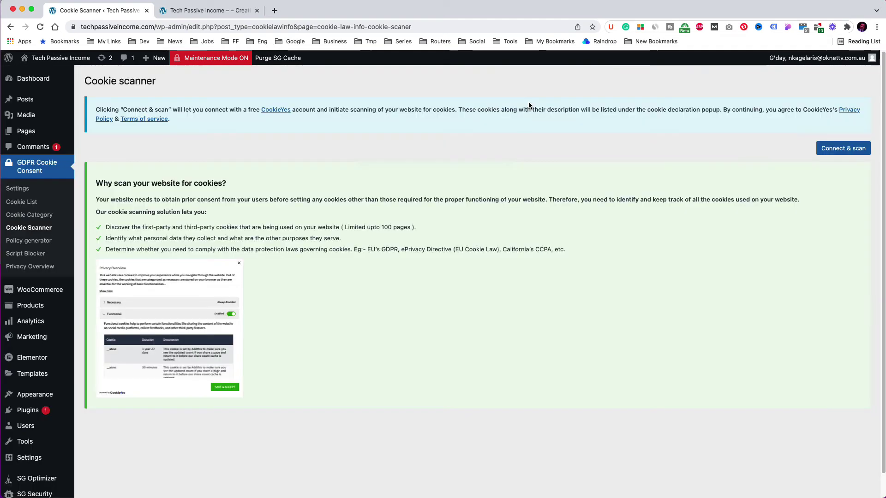
Open the Policy generator and view the live preview of the generated cookie policy page
left_click(43, 242)
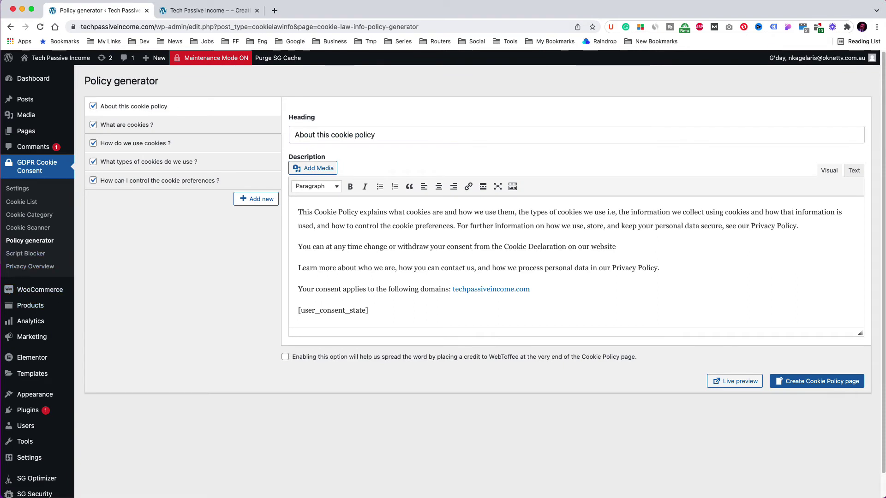
left_click(39, 243)
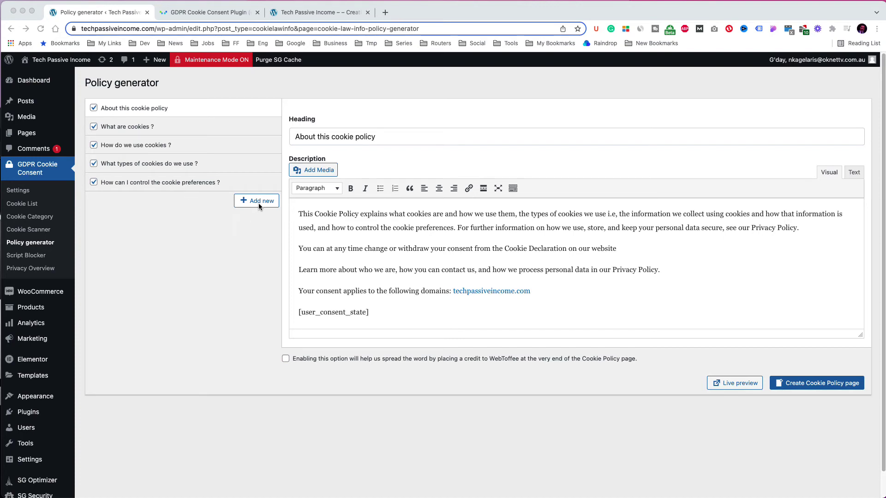
left_click(749, 384)
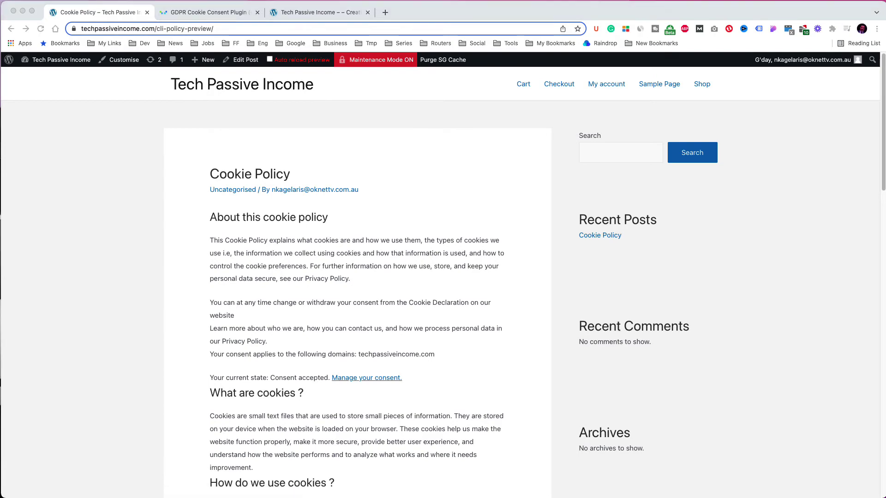
key("super+Left")
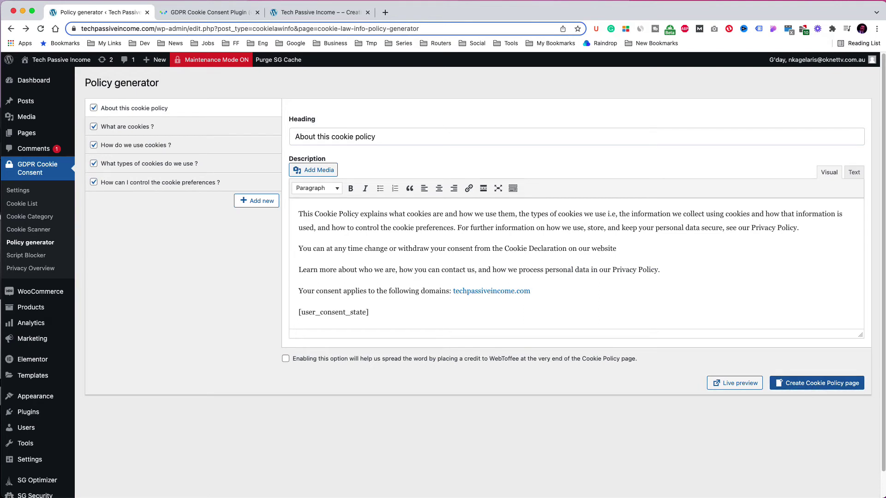
key("super+Tab")
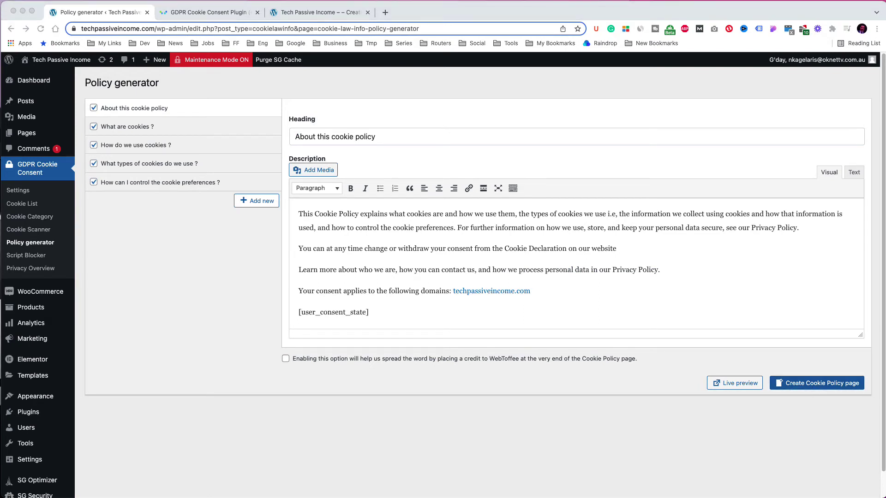
Glance at Manage Script Blocking, then show the Cookie Category page with its six categories
left_click(37, 256)
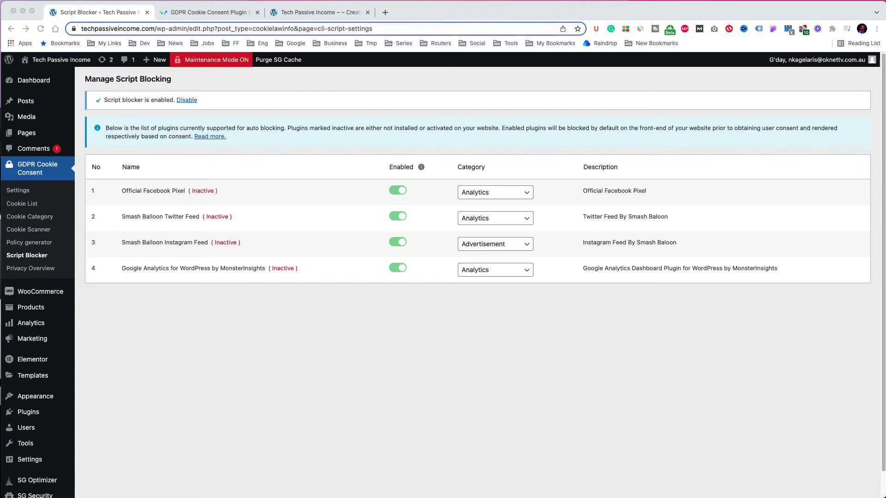
left_click(25, 220)
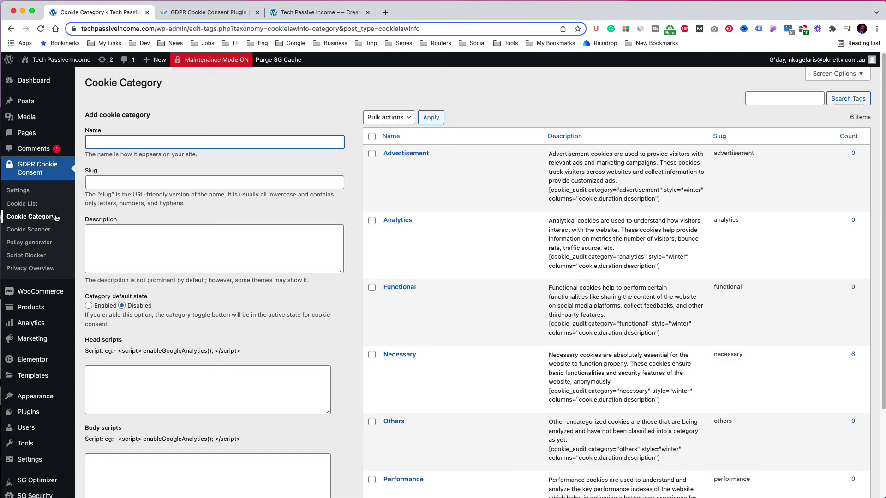
scroll(120, 208, "down", 5)
scroll(120, 208, "up", 5)
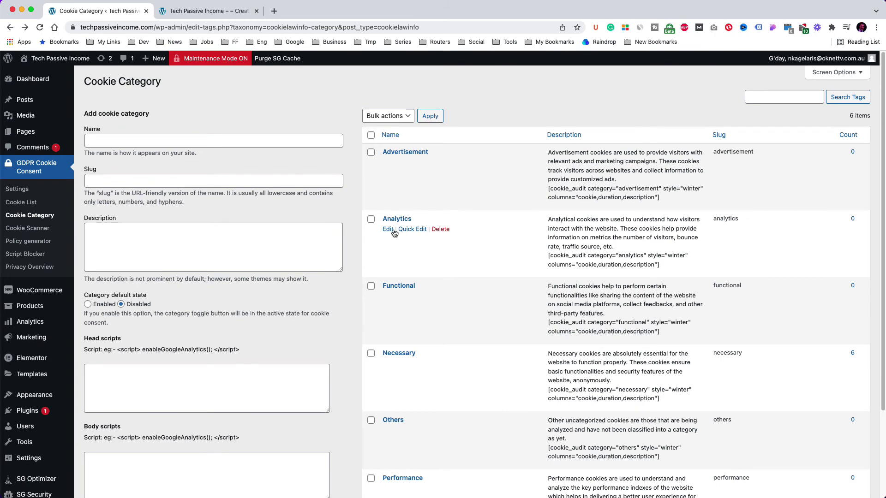
Look through the Analytics category's edit page, return to the category list, and open Privacy Overview
left_click(390, 231)
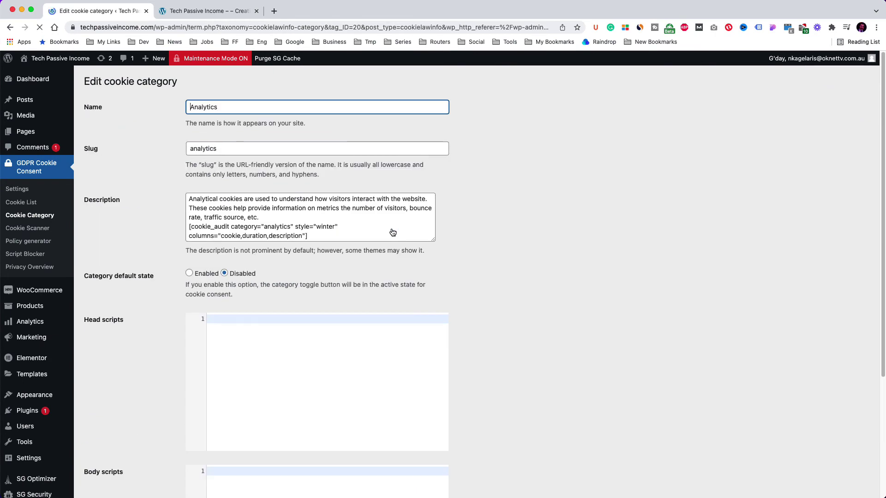
scroll(474, 247, "down", 3)
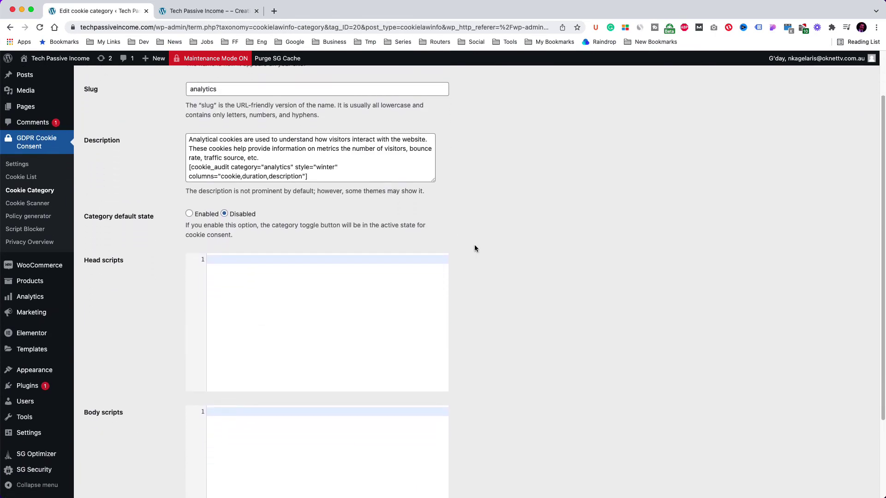
scroll(475, 248, "down", 3)
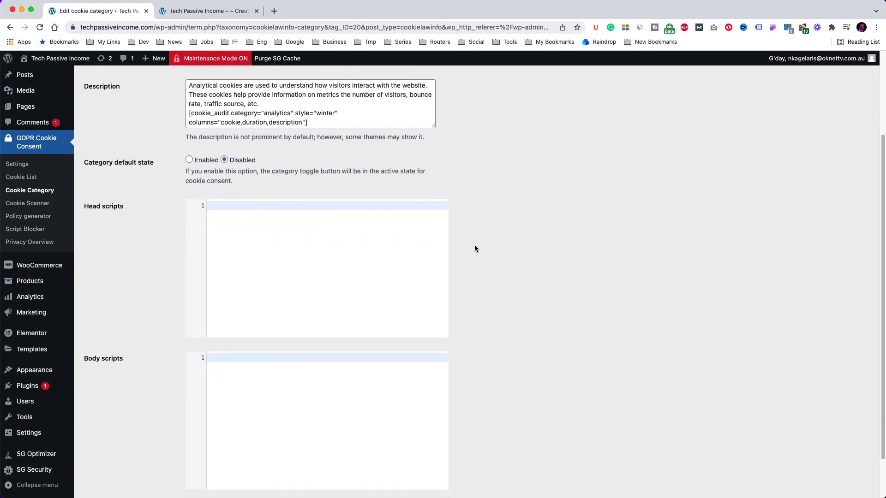
scroll(475, 249, "down", 1)
scroll(475, 248, "down", 1)
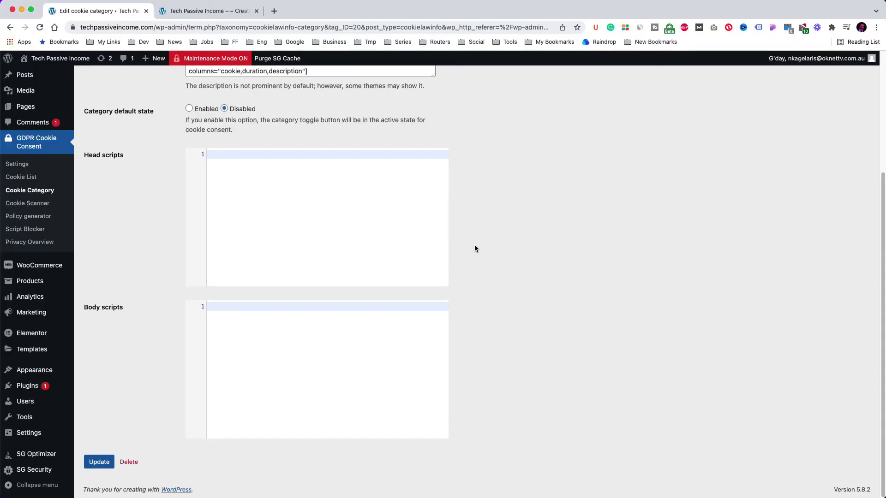
scroll(475, 245, "up", 10)
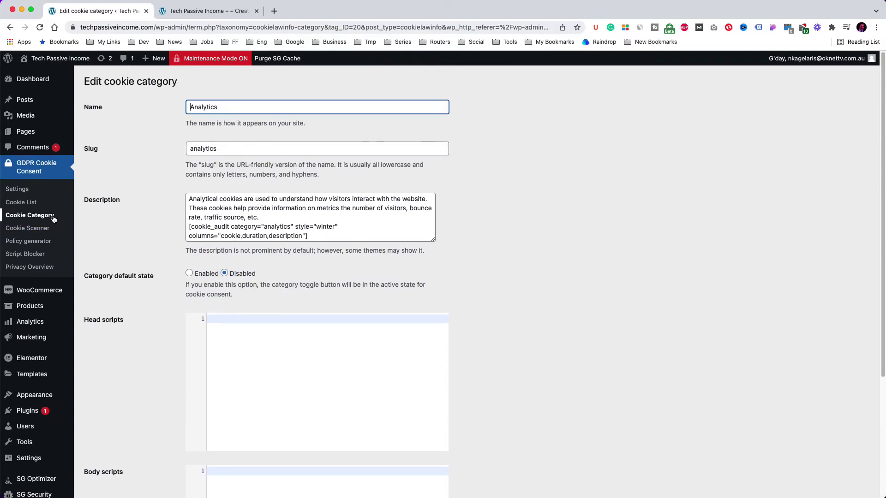
left_click(47, 215)
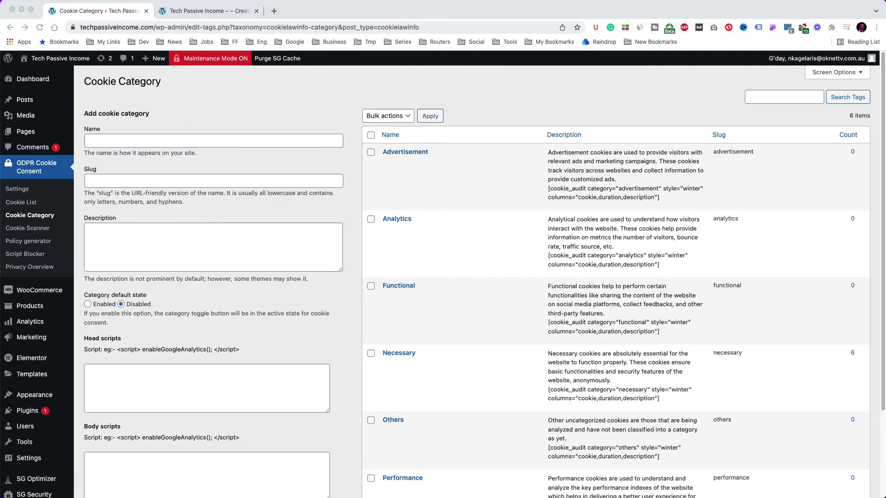
left_click(19, 269)
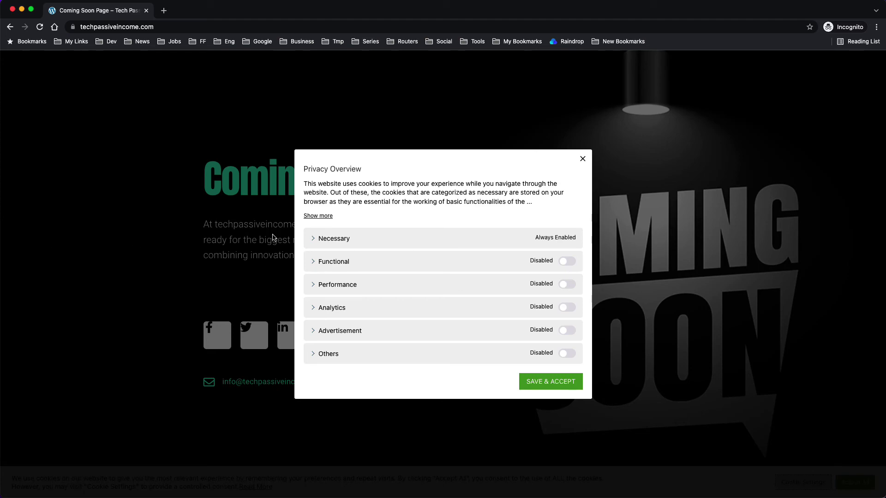
Check the Privacy Overview text, then copy [cookie_audit style="winter"] from the Help Guide
left_click(313, 239)
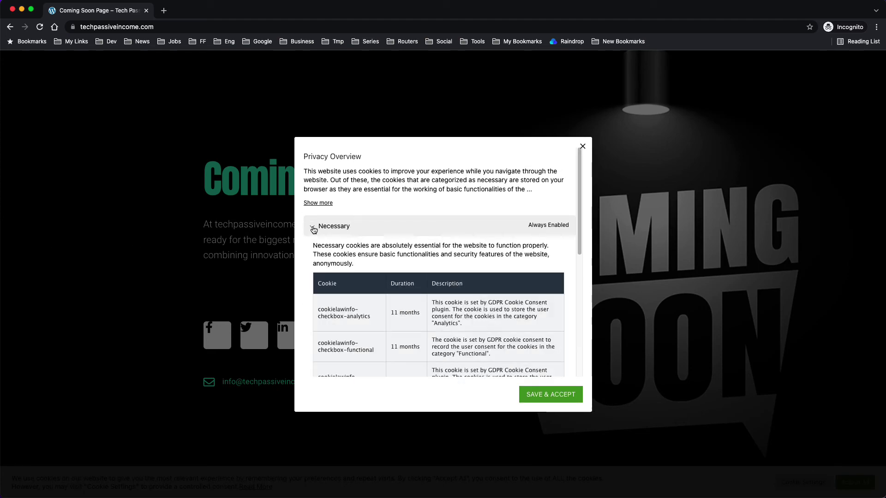
left_click(318, 227)
left_click_drag(533, 201, 299, 188)
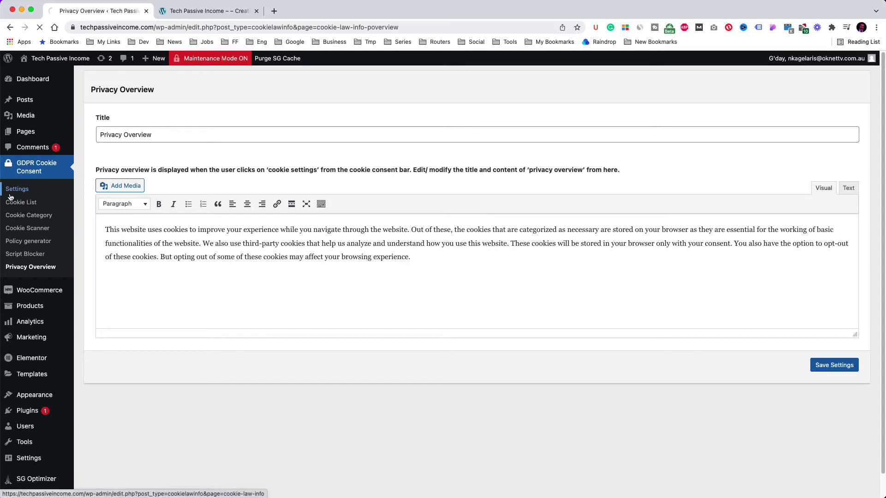
left_click(10, 194)
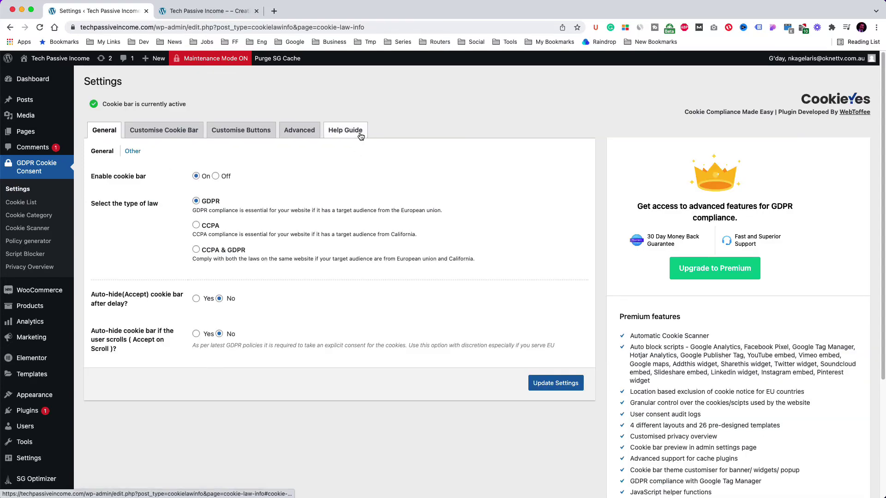
left_click(360, 134)
scroll(360, 134, "down", 5)
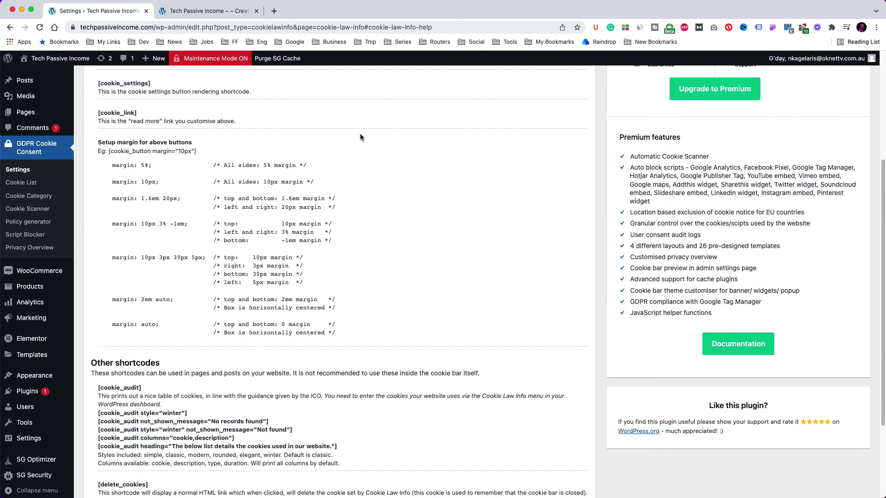
left_click_drag(198, 363, 98, 365)
key("ctrl+c")
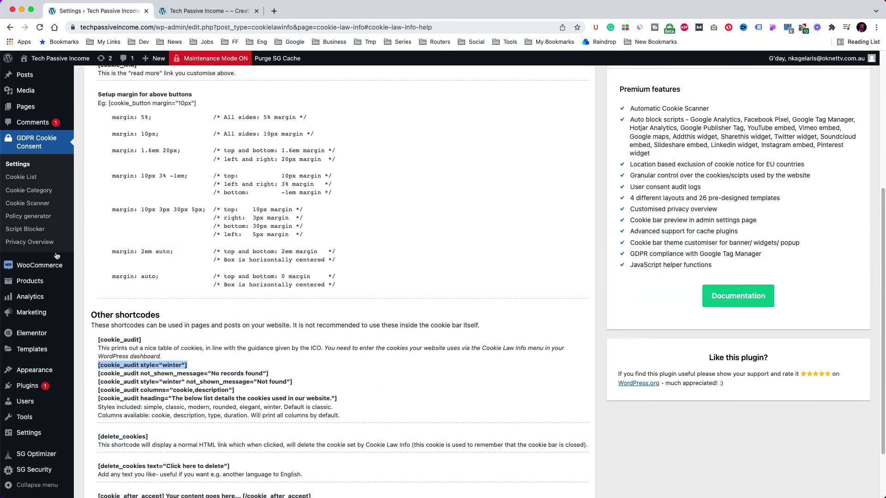
Paste the shortcode on a new line after the Privacy Overview text and save settings
left_click(46, 243)
left_click(427, 257)
key("Return")
key("Return")
key("ctrl+v")
left_click(821, 366)
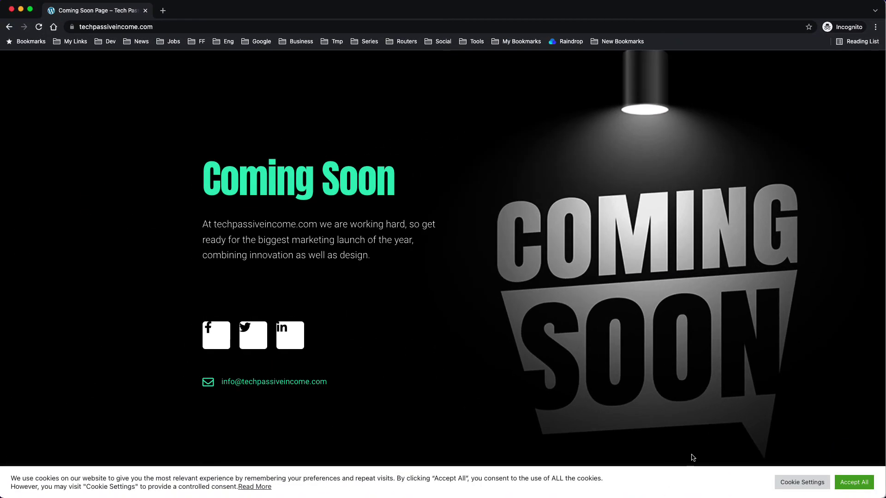
Open Cookie Settings from the site's banner and scroll through the winter-style six-cookie table
left_click(787, 485)
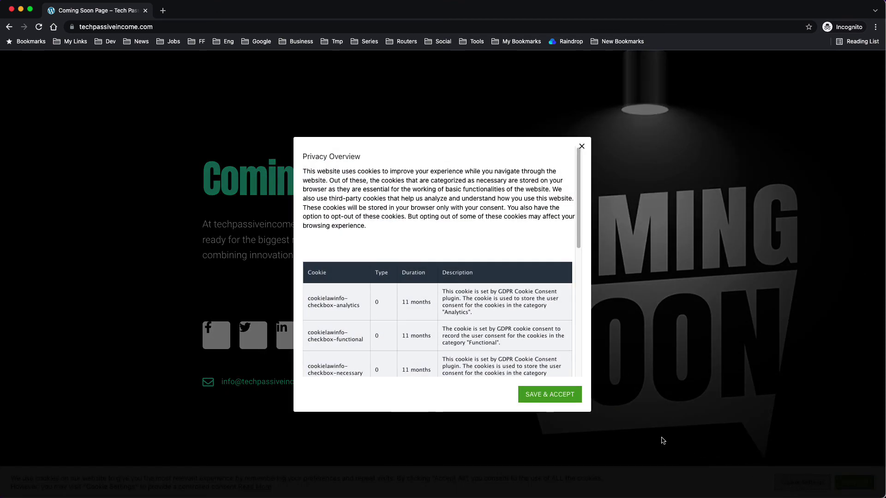
scroll(540, 315, "down", 1)
scroll(541, 315, "down", 6)
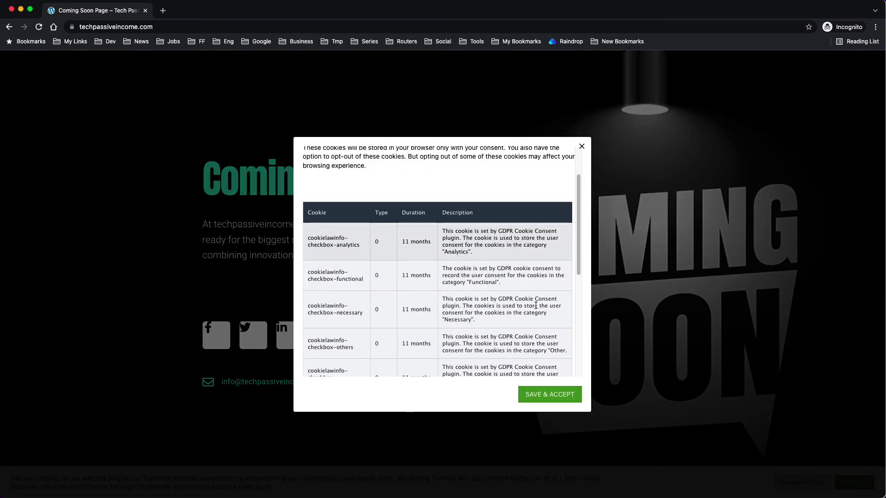
scroll(537, 305, "down", 5)
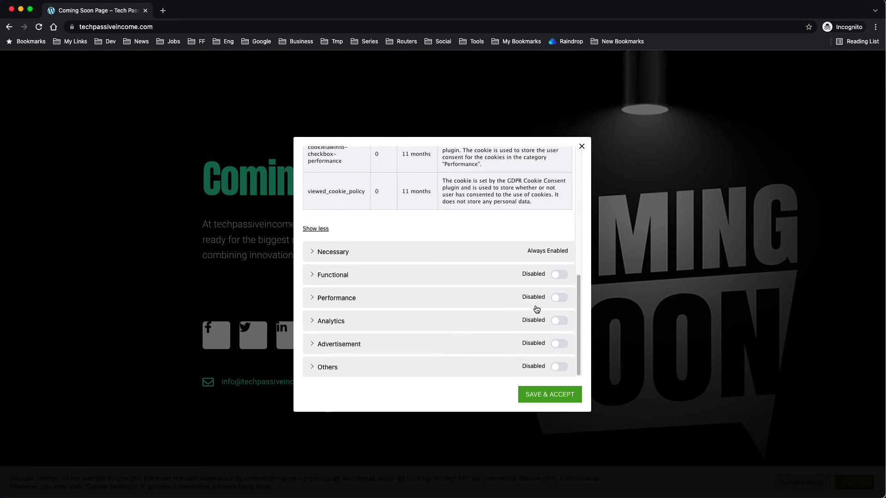
scroll(535, 310, "up", 1)
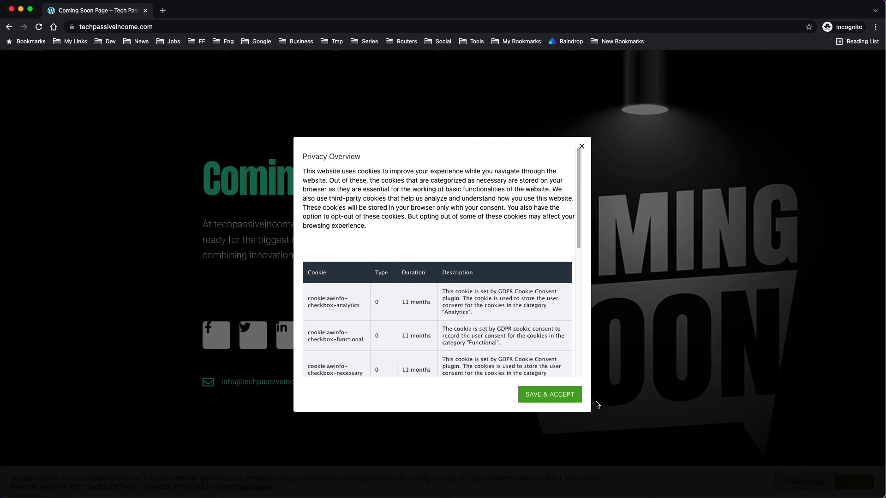
scroll(545, 326, "down", 1)
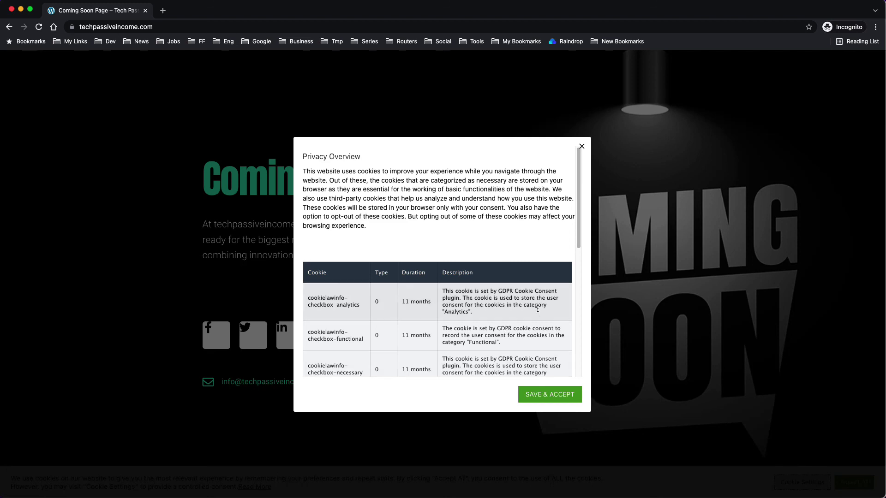
scroll(536, 306, "down", 3)
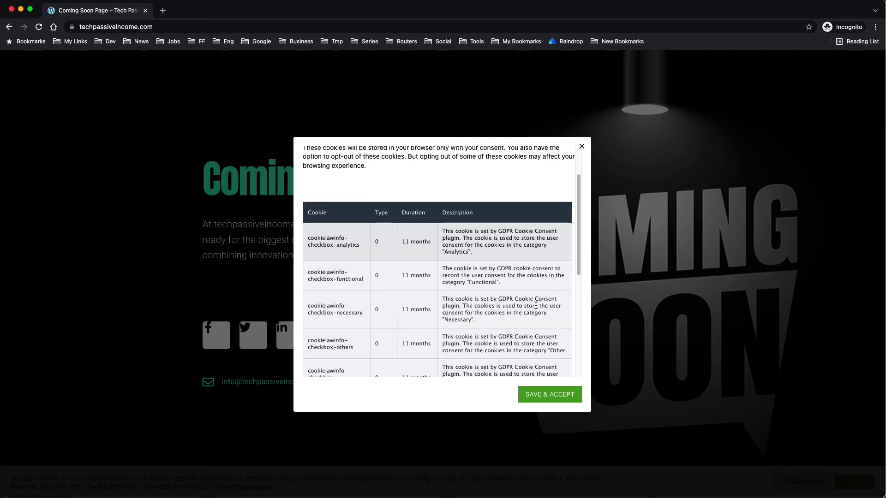
scroll(536, 306, "down", 1)
scroll(536, 306, "down", 3)
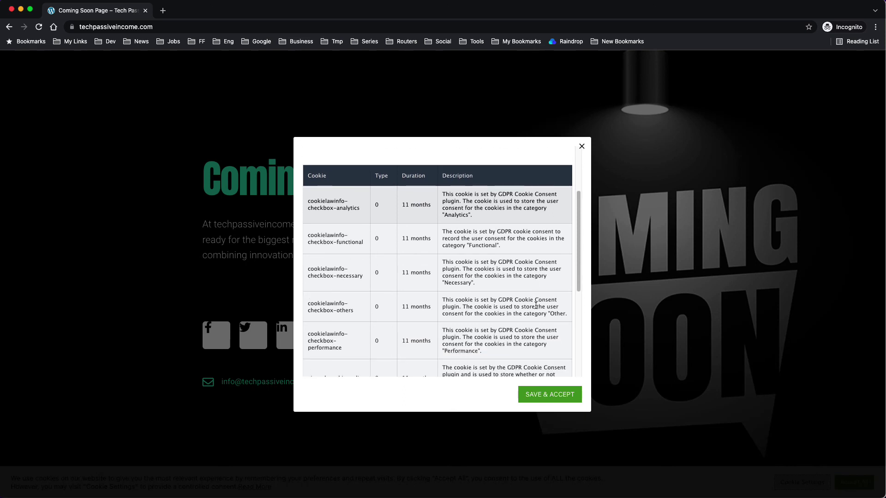
scroll(536, 306, "down", 3)
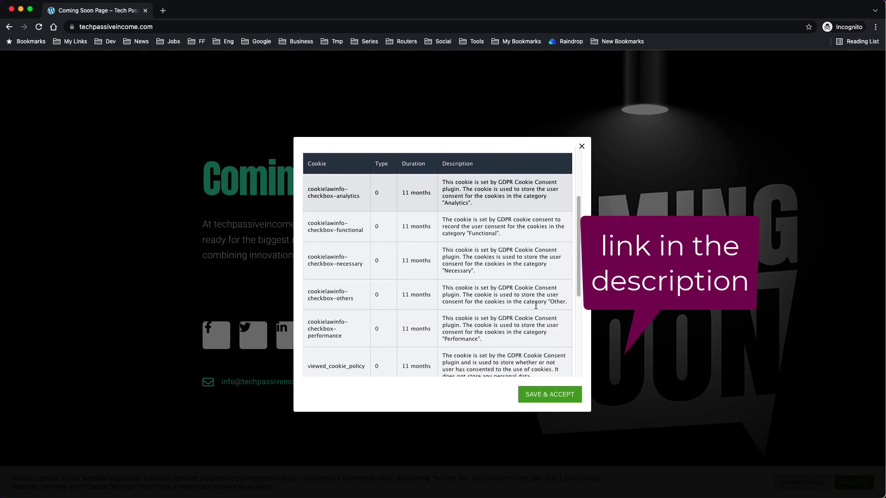
scroll(535, 306, "down", 1)
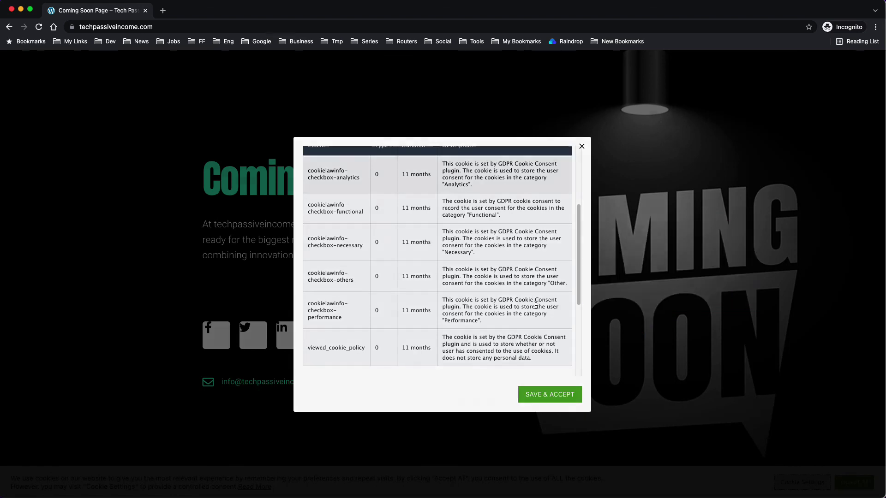
scroll(536, 306, "down", 5)
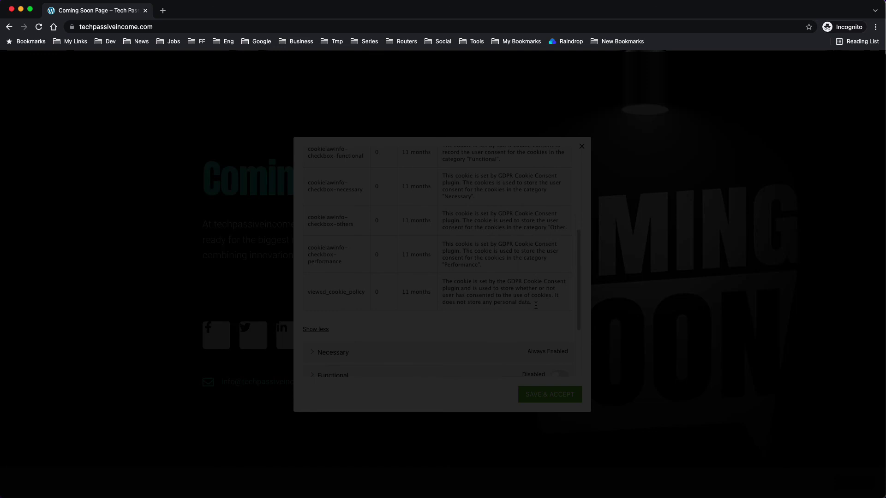
scroll(536, 306, "down", 3)
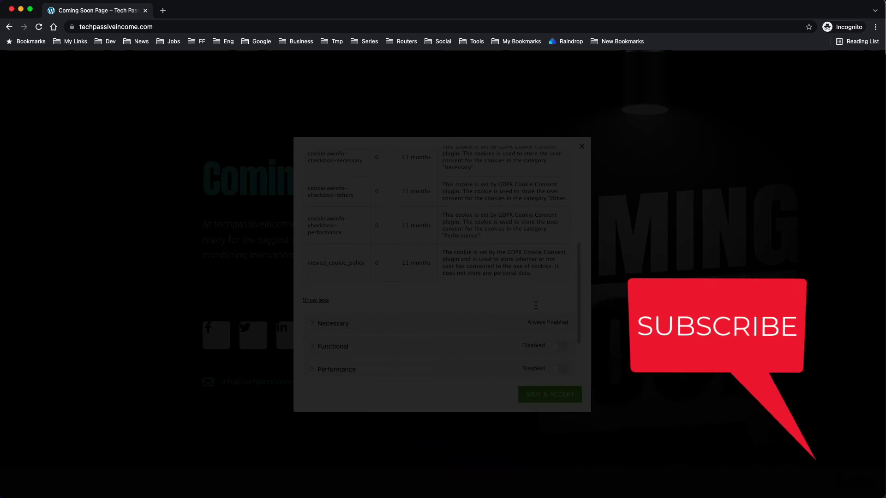
scroll(536, 306, "down", 2)
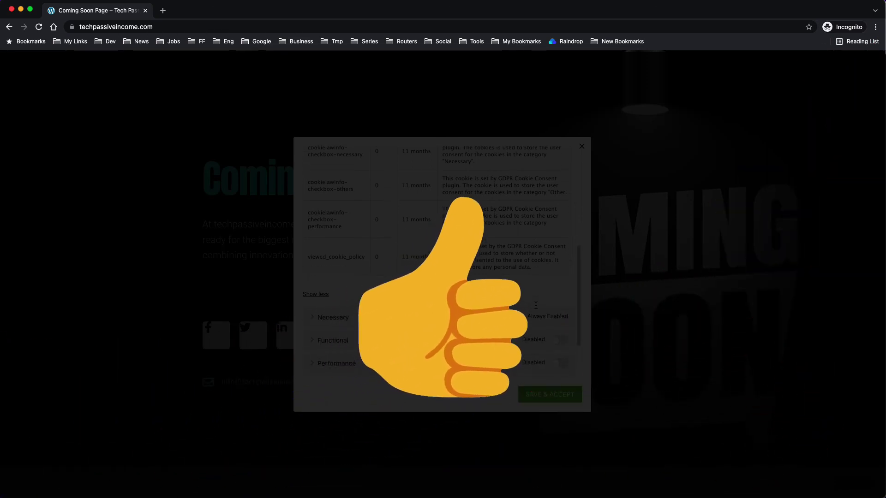
scroll(536, 306, "down", 5)
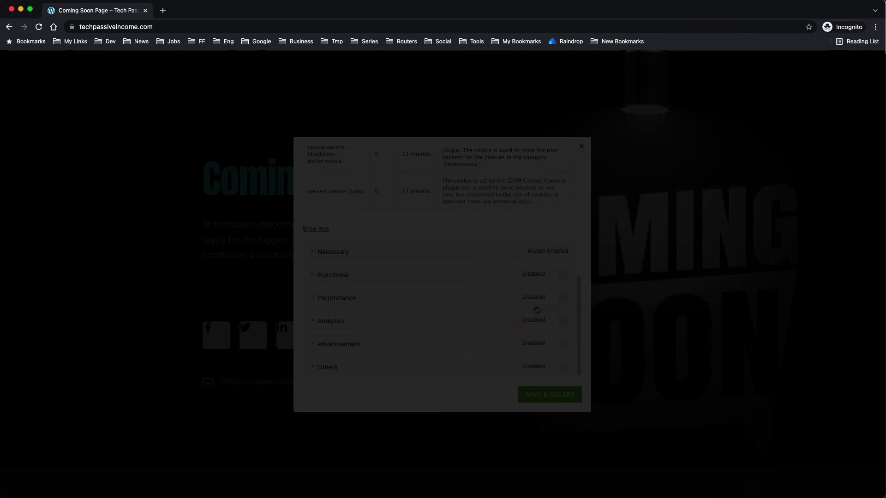
scroll(537, 310, "up", 1)
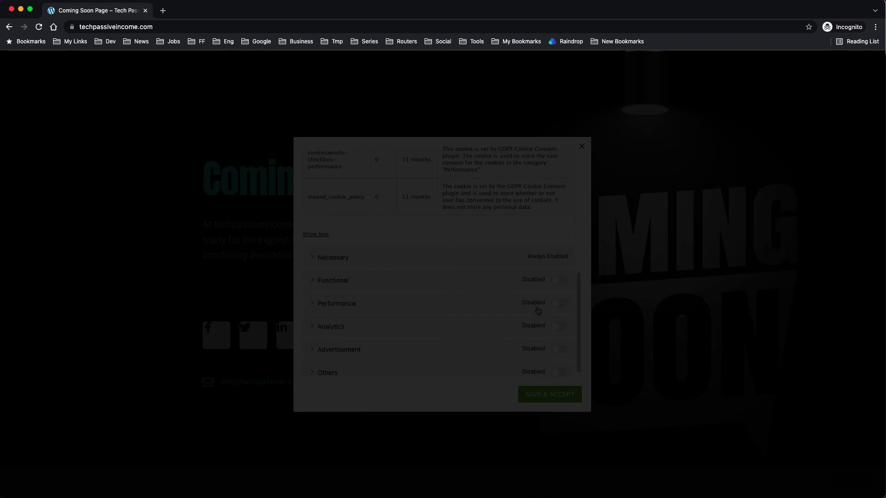